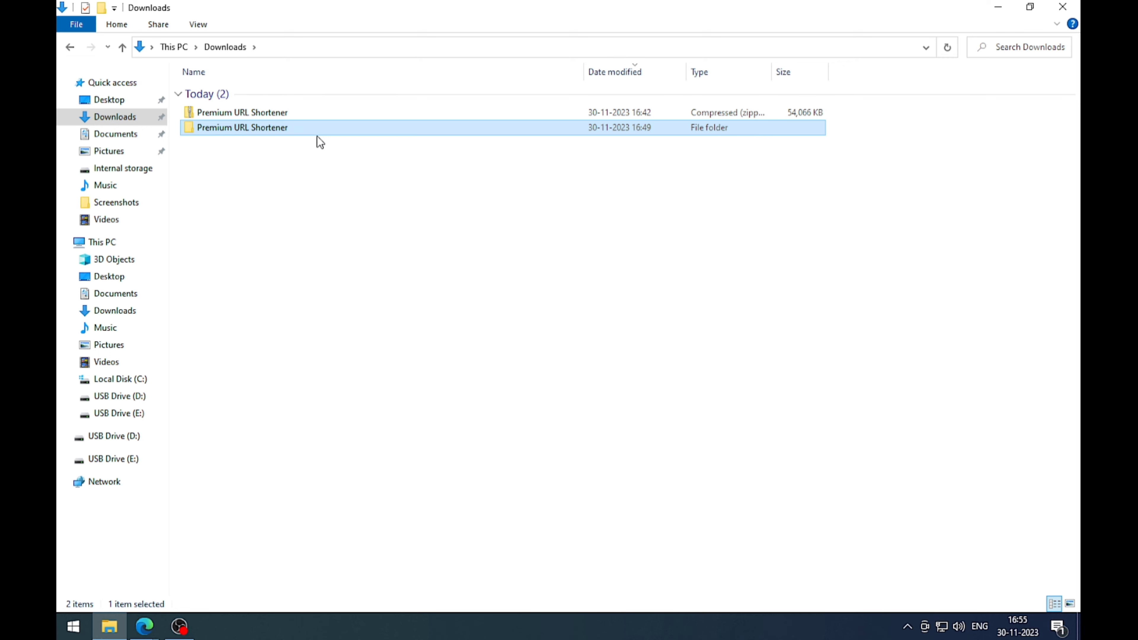
Delete the extracted Premium URL Shortener folder from Downloads, leaving only the zip selected
{"action": "key", "text": "Delete"}
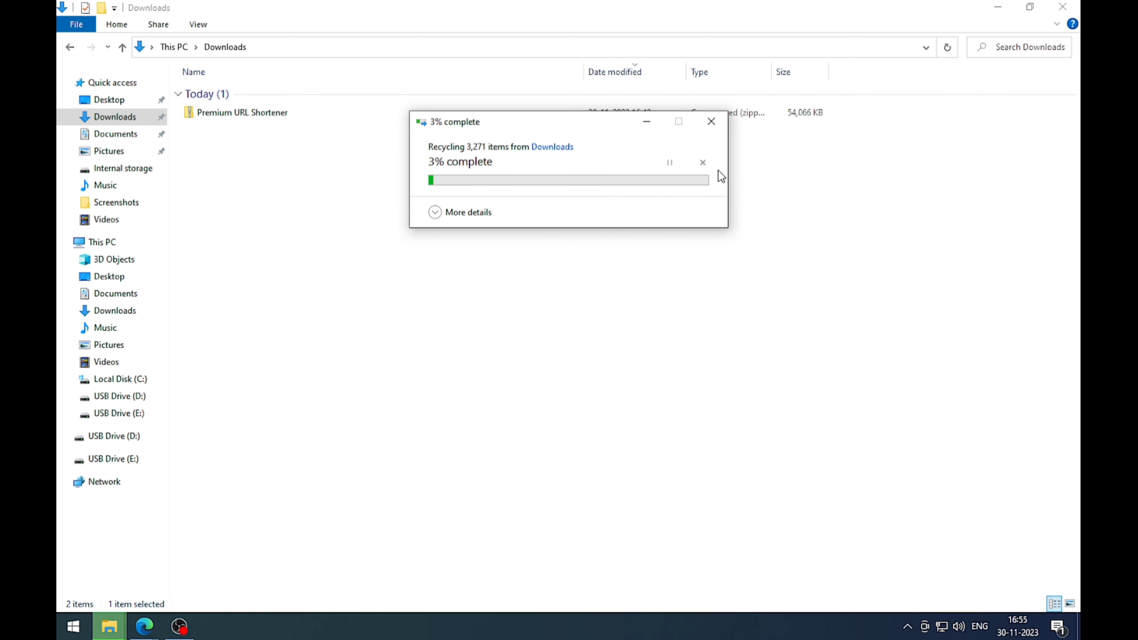
{"action": "left_click", "coordinate": [355, 112]}
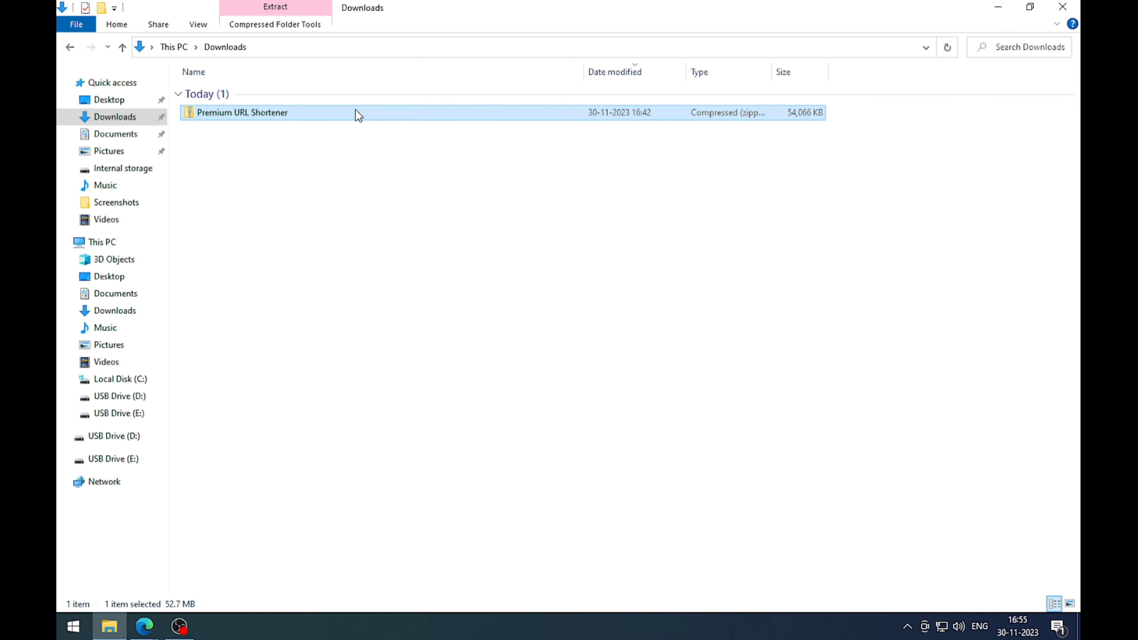
Switch to the Hostinger window and open File Manager for the fiewin.site hosting
{"action": "mouse_move", "coordinate": [143, 630]}
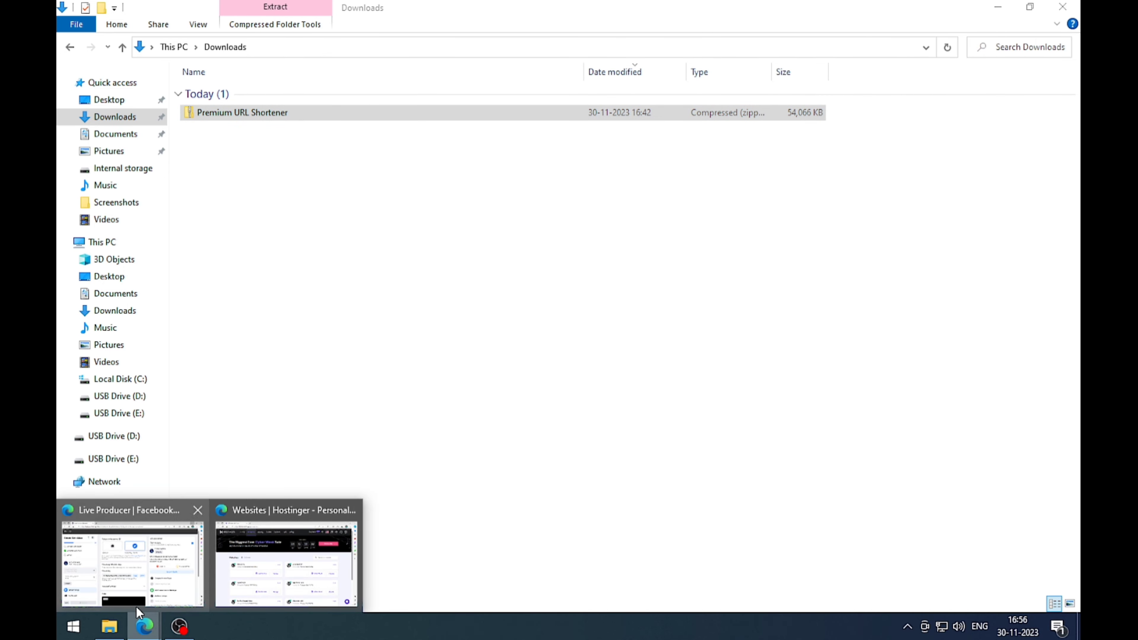
{"action": "left_click", "coordinate": [288, 556]}
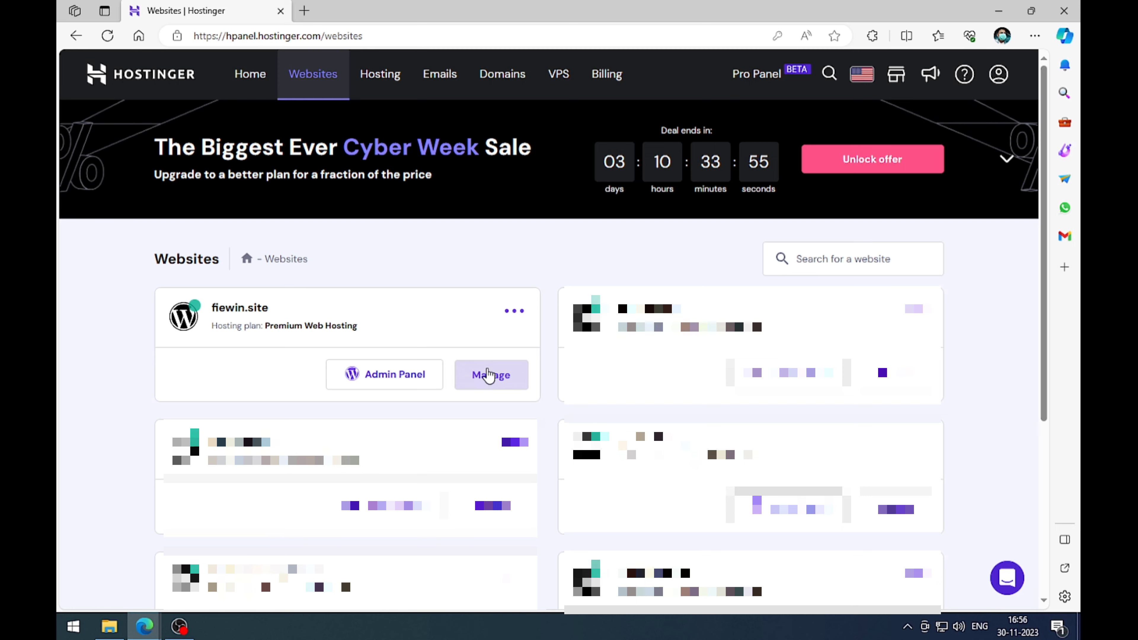
{"action": "left_click", "coordinate": [489, 375]}
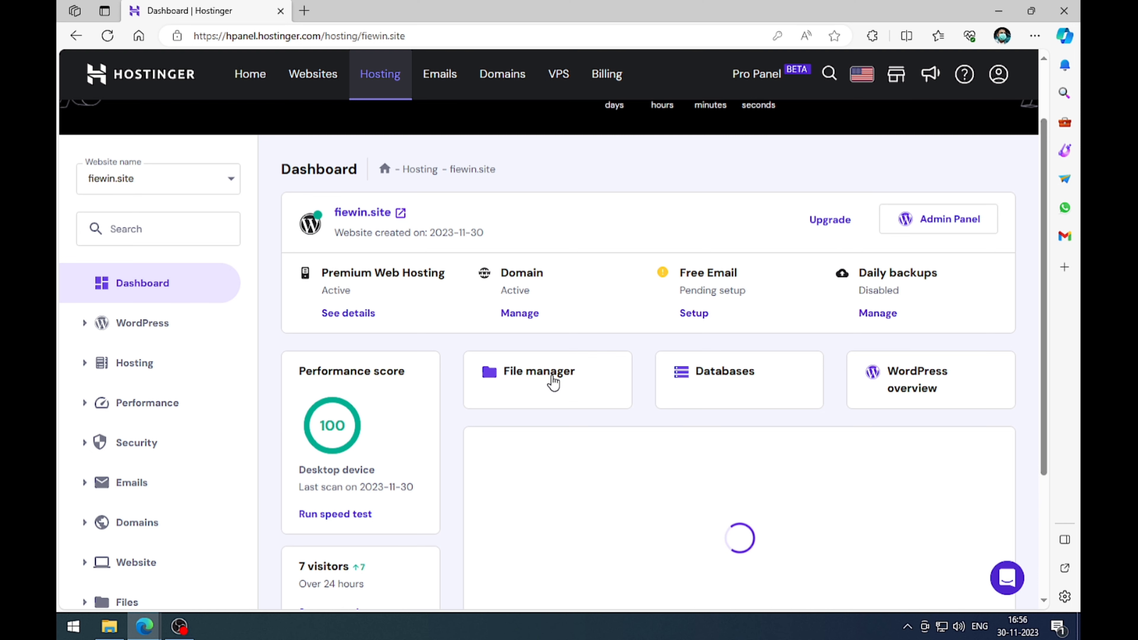
{"action": "left_click", "coordinate": [554, 382]}
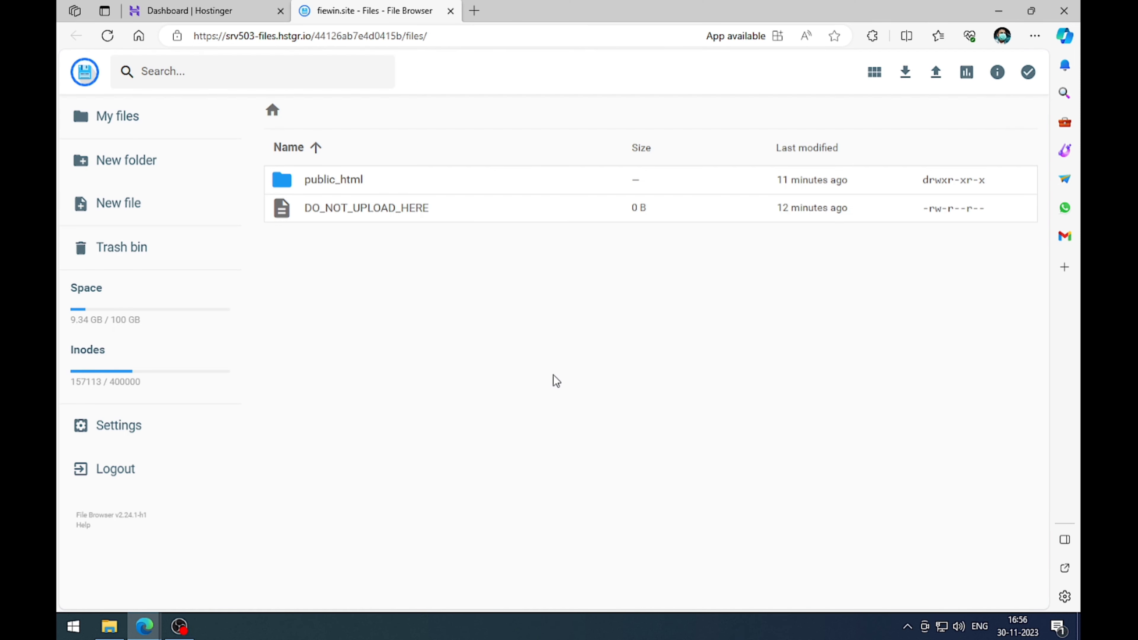
Delete all 25 WordPress files from the public_html folder
{"action": "double_click", "coordinate": [542, 188]}
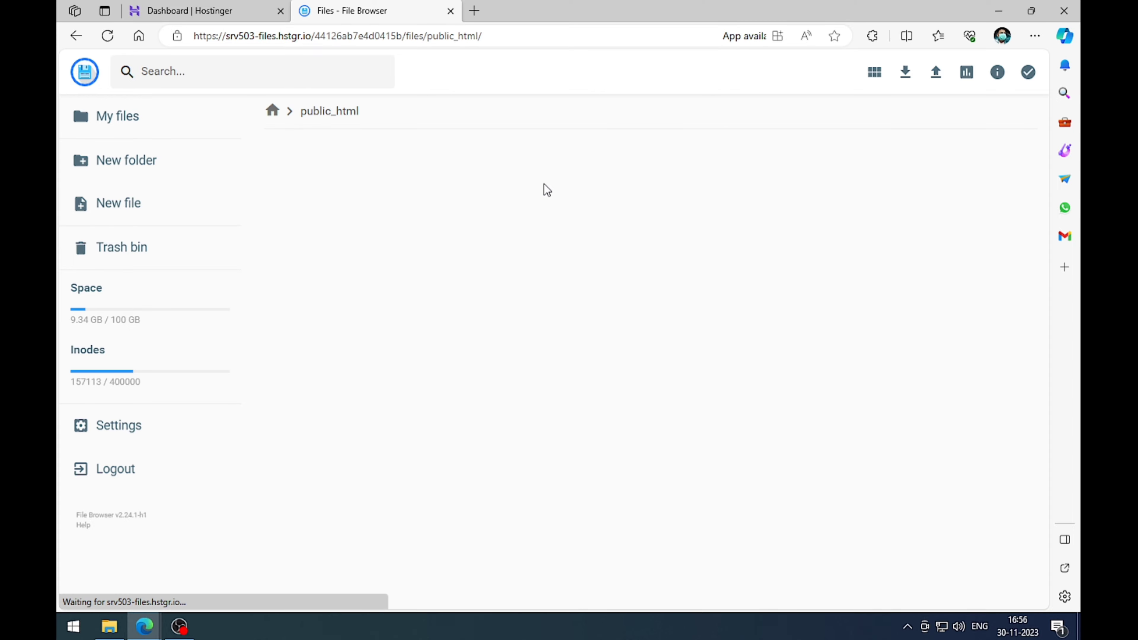
{"action": "key", "text": "ctrl+a"}
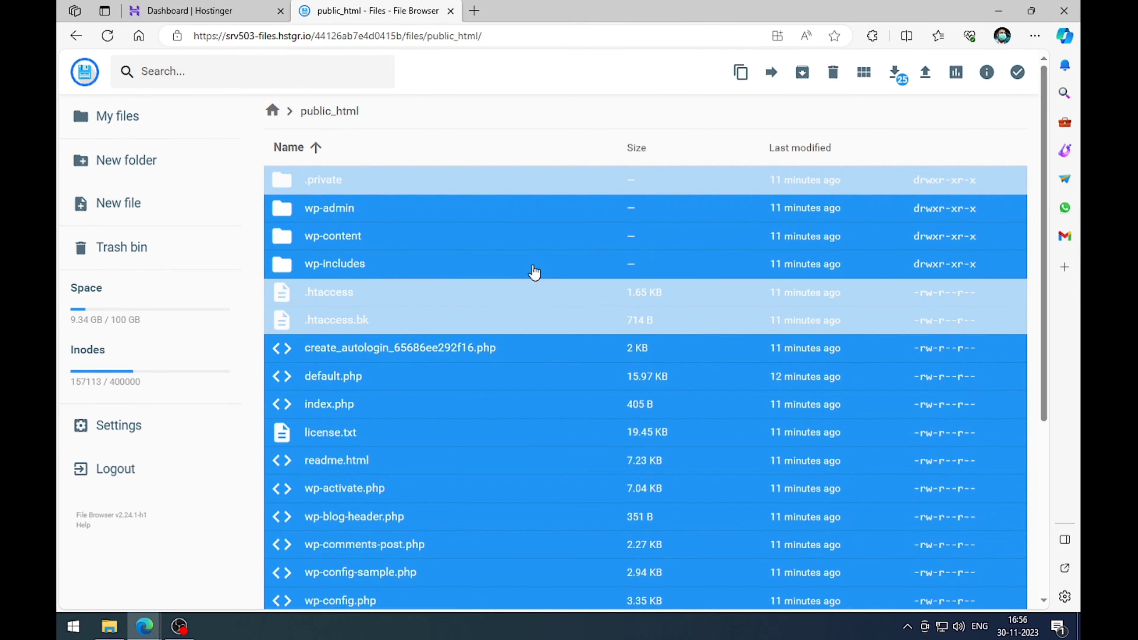
{"action": "key", "text": "Delete"}
{"action": "left_click", "coordinate": [648, 357]}
Upload Premium URL Shortener.zip into public_html
{"action": "left_click", "coordinate": [936, 72]}
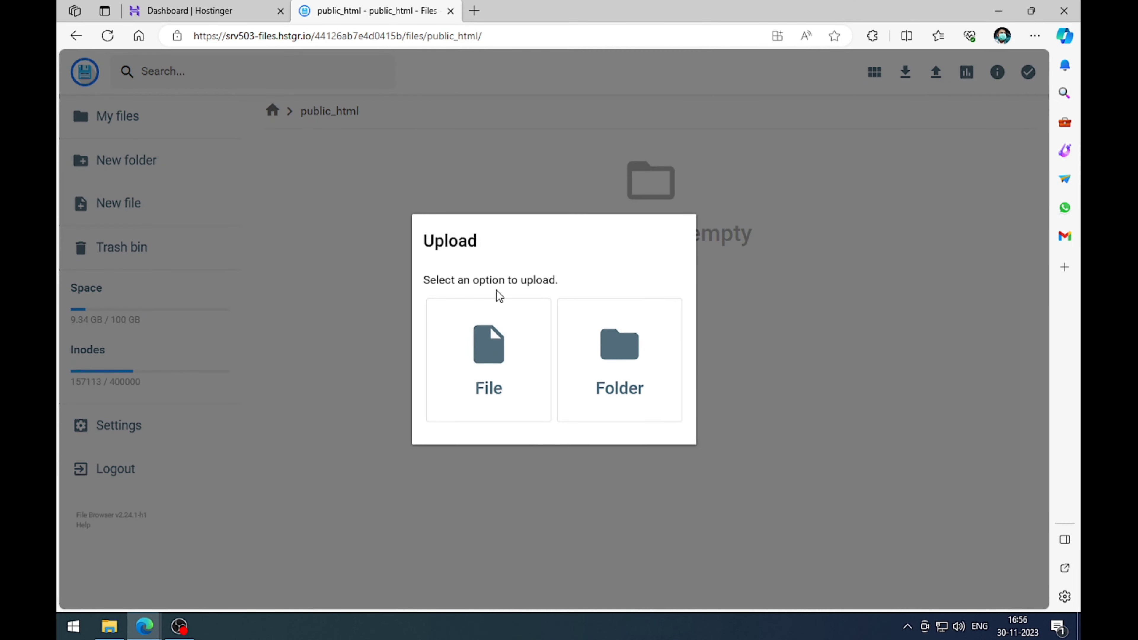
{"action": "left_click", "coordinate": [465, 365]}
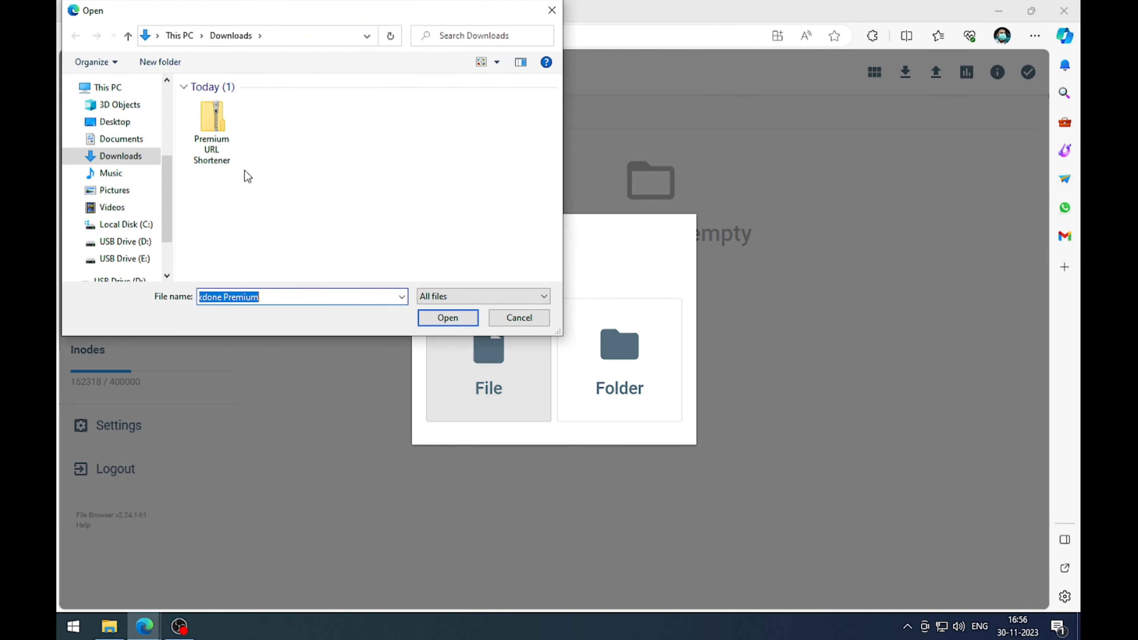
{"action": "left_click", "coordinate": [225, 162]}
{"action": "left_click", "coordinate": [448, 320]}
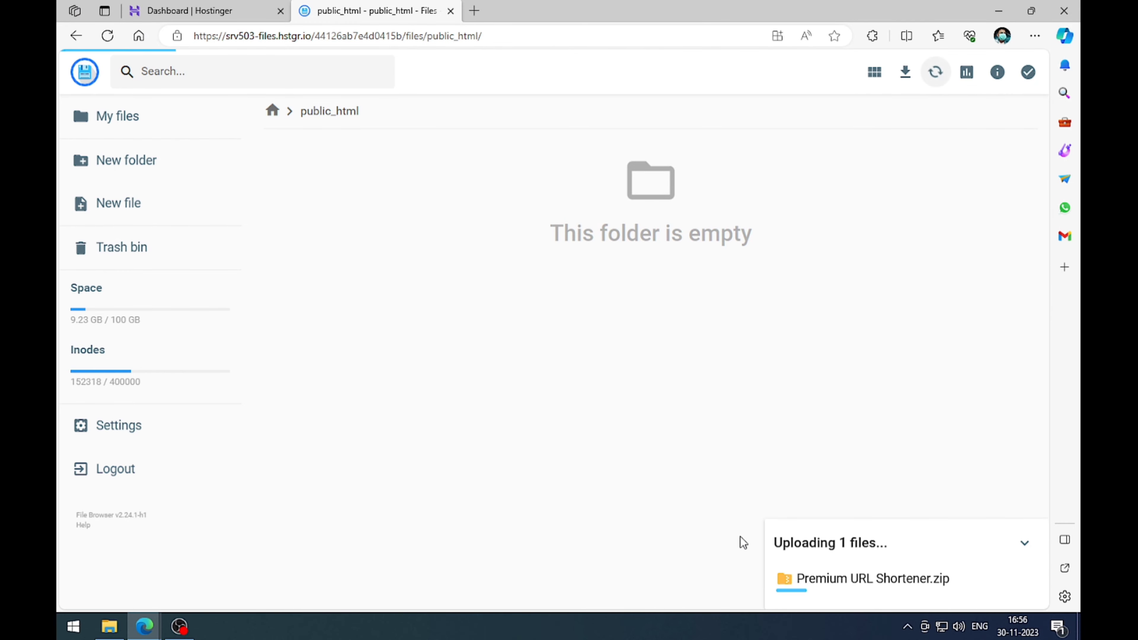
Extract the uploaded zip into a folder named 1, then permanently delete the zip
{"action": "left_click", "coordinate": [513, 179]}
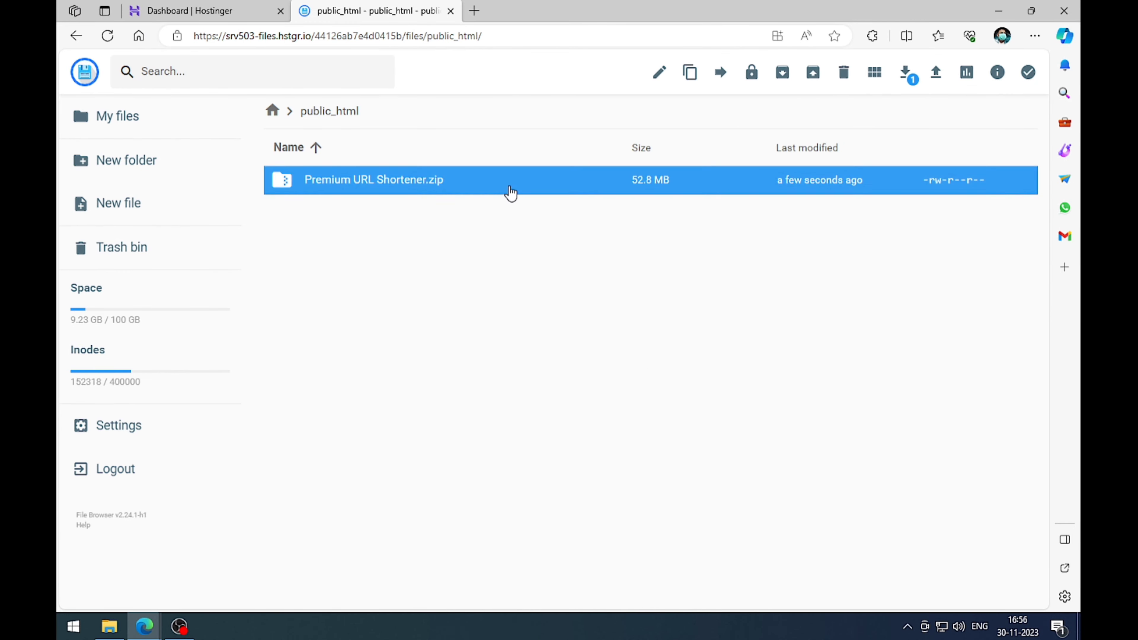
{"action": "right_click", "coordinate": [509, 185]}
{"action": "left_click", "coordinate": [557, 389]}
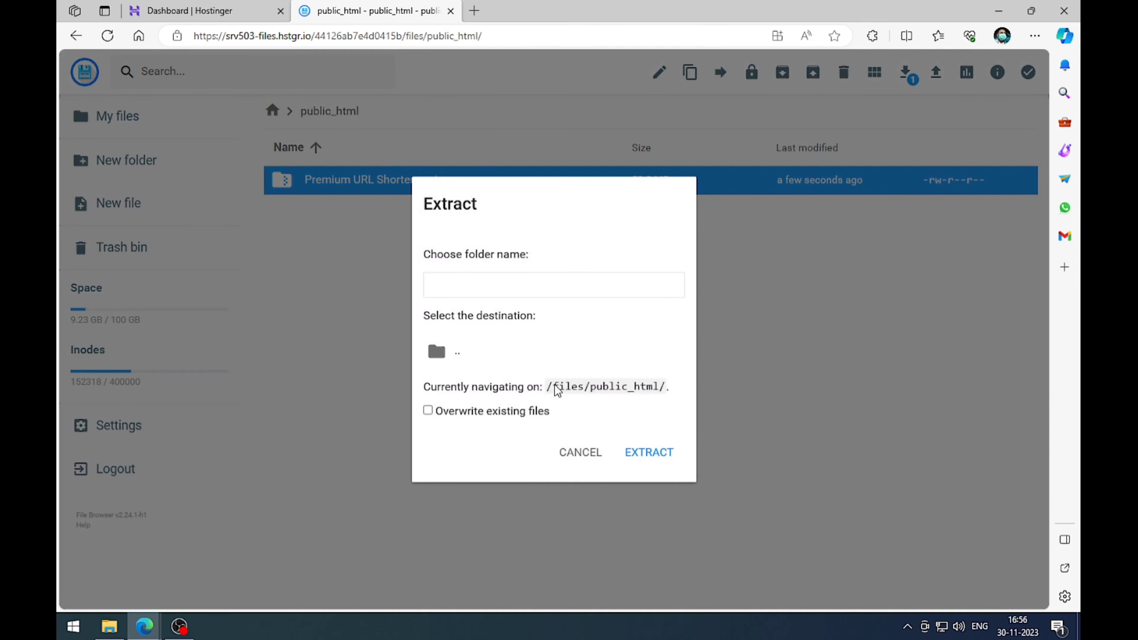
{"action": "type", "text": "1"}
{"action": "left_click", "coordinate": [642, 457]}
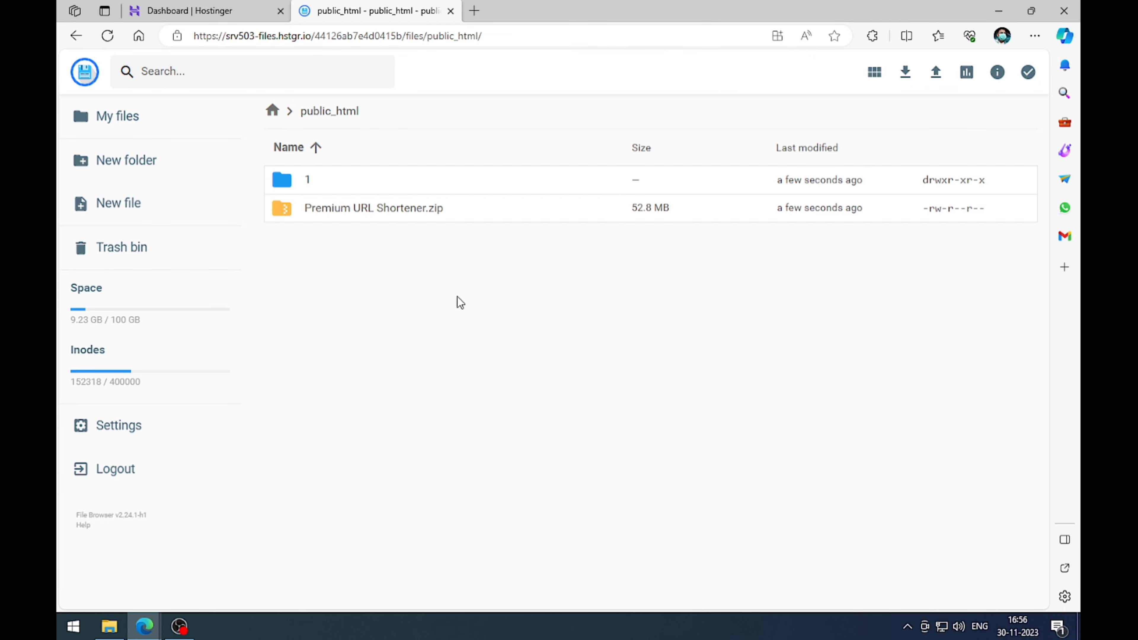
{"action": "left_click", "coordinate": [433, 223]}
{"action": "key", "text": "Delete"}
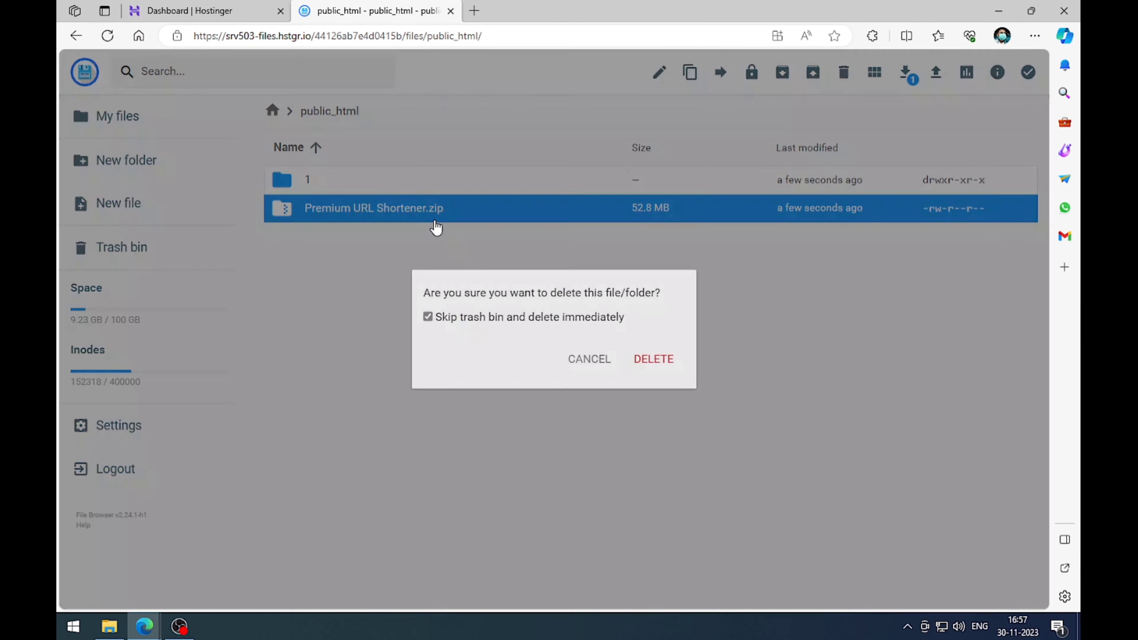
{"action": "left_click", "coordinate": [653, 363]}
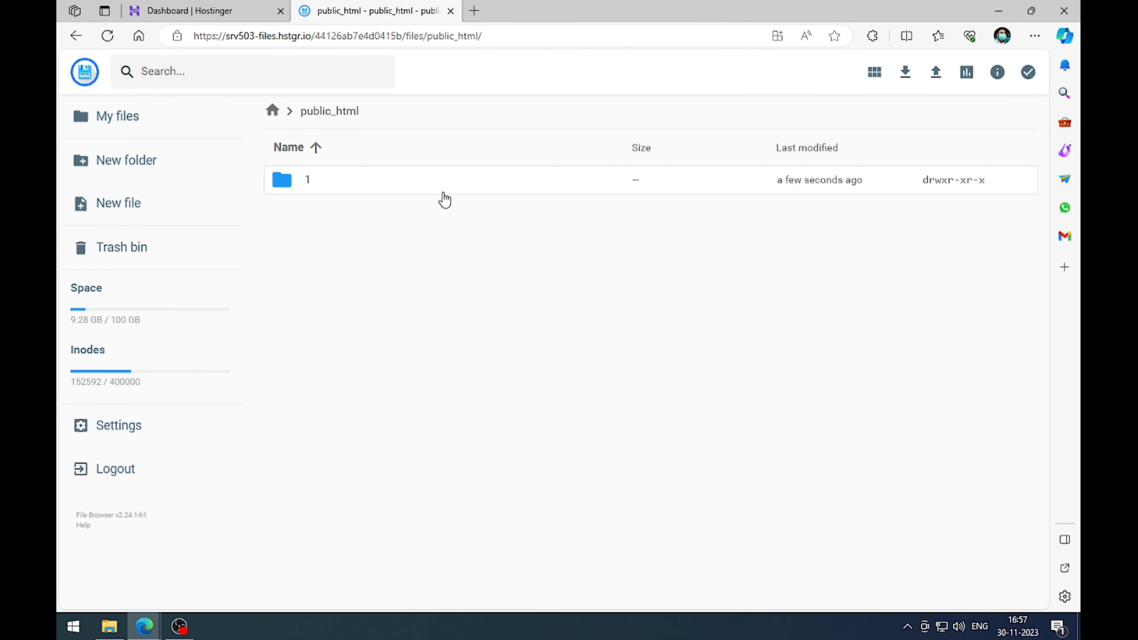
Move the 14 extracted items from folder 1 into public_html, delete folder 1, and close the tab
{"action": "double_click", "coordinate": [434, 186]}
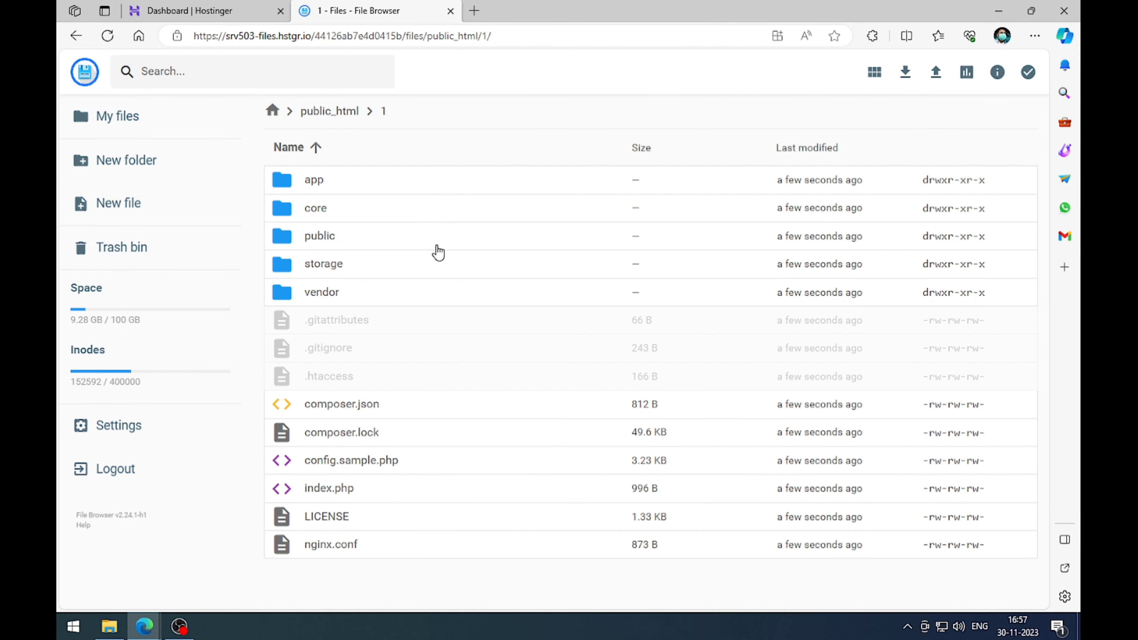
{"action": "key", "text": "ctrl+a"}
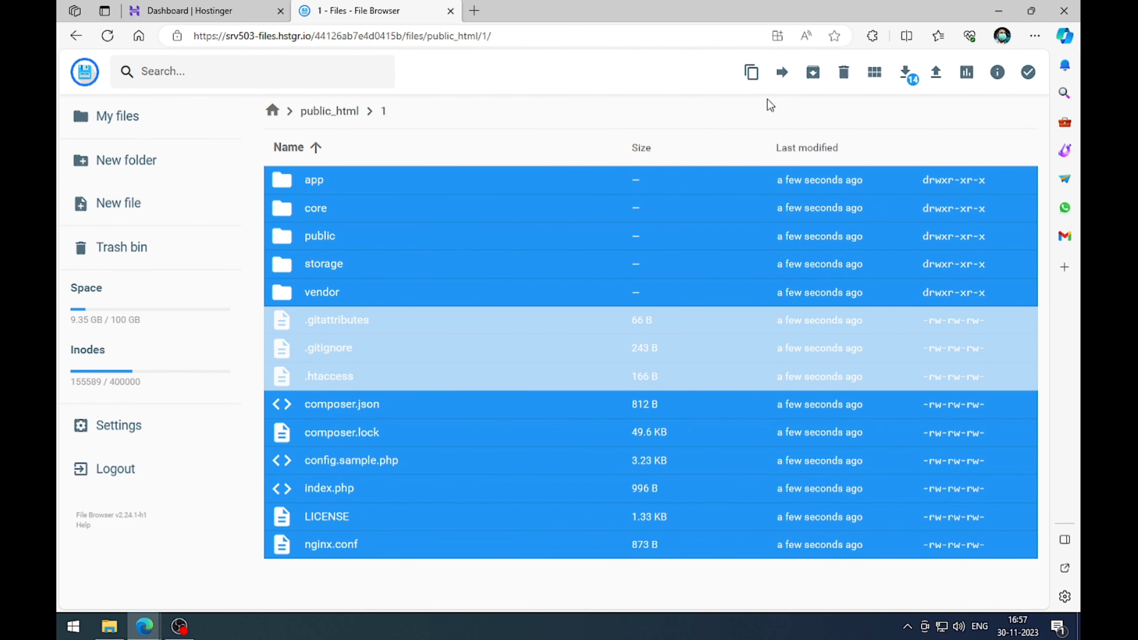
{"action": "left_click", "coordinate": [781, 73]}
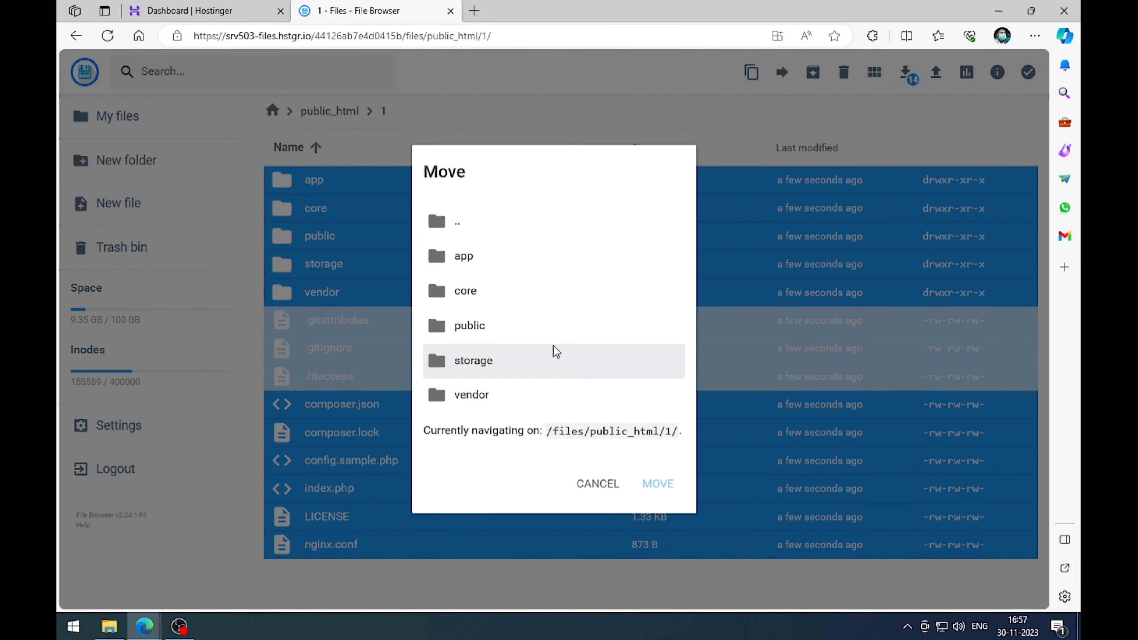
{"action": "double_click", "coordinate": [471, 226]}
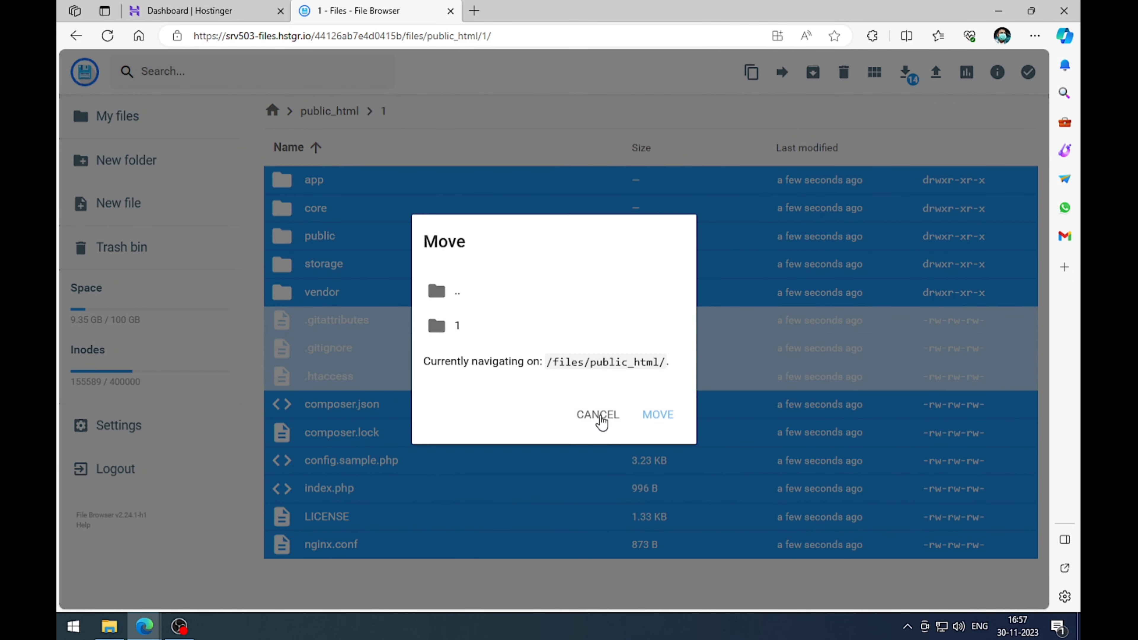
{"action": "left_click", "coordinate": [665, 418]}
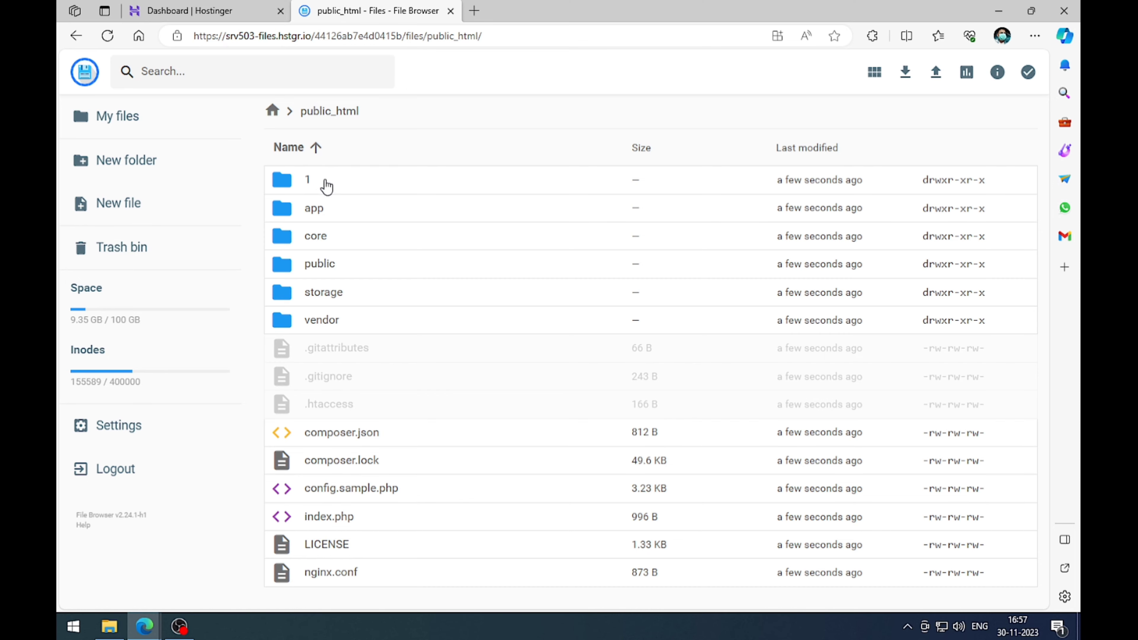
{"action": "left_click", "coordinate": [334, 187]}
{"action": "key", "text": "Delete"}
{"action": "left_click", "coordinate": [654, 362]}
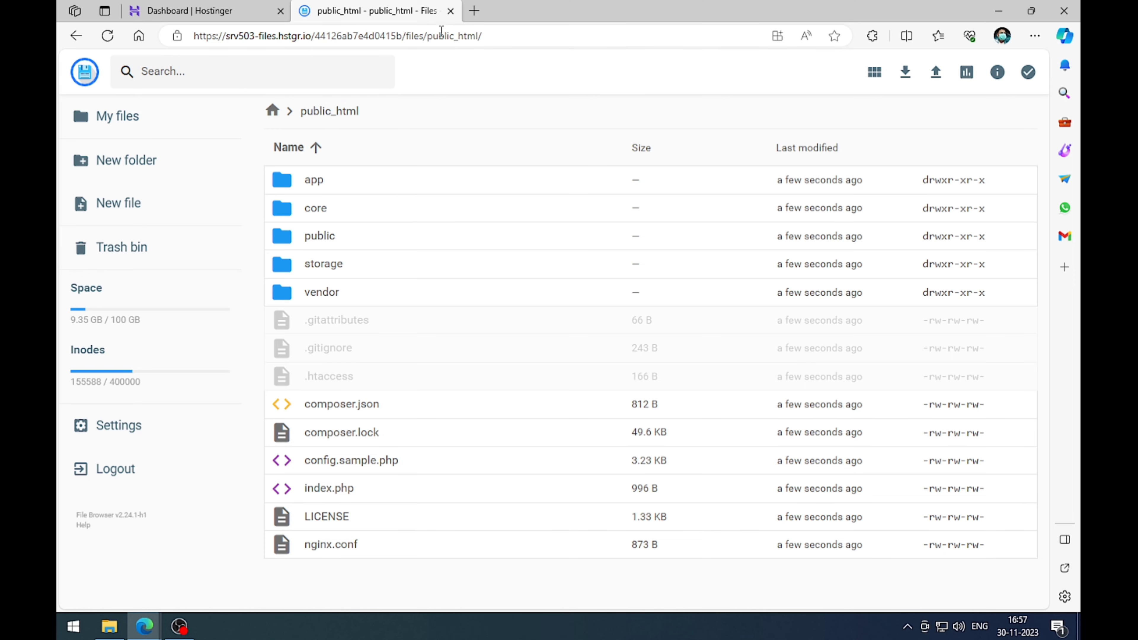
{"action": "left_click", "coordinate": [451, 10]}
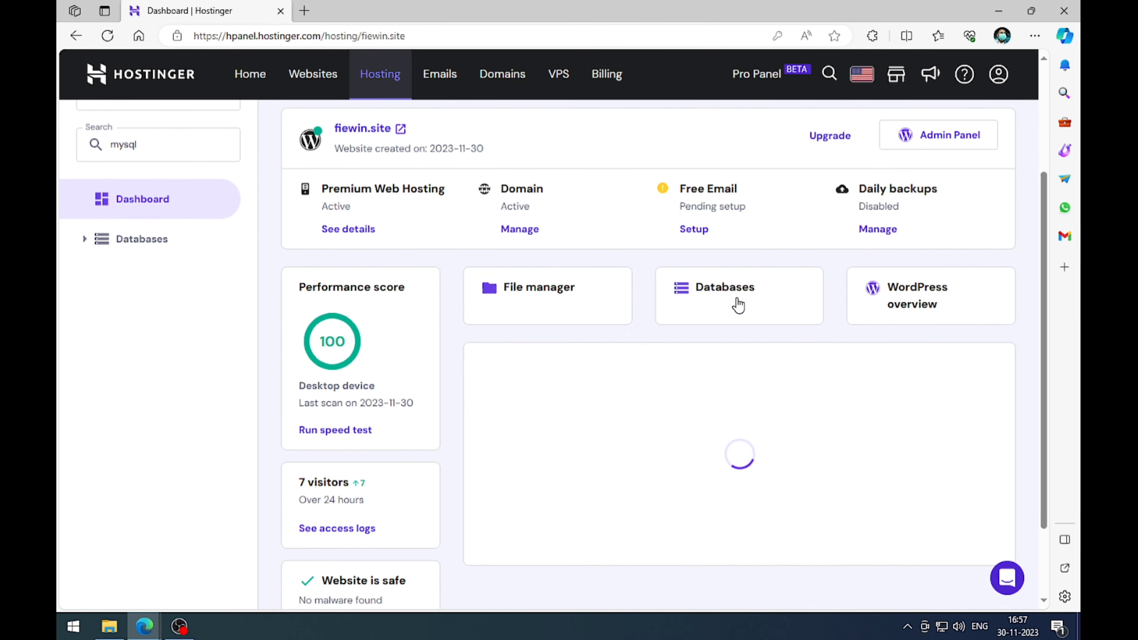
Create MySQL database fieiwn with user fiewin and a password, then open a new tab
{"action": "left_click", "coordinate": [737, 303]}
{"action": "type", "text": "a"}
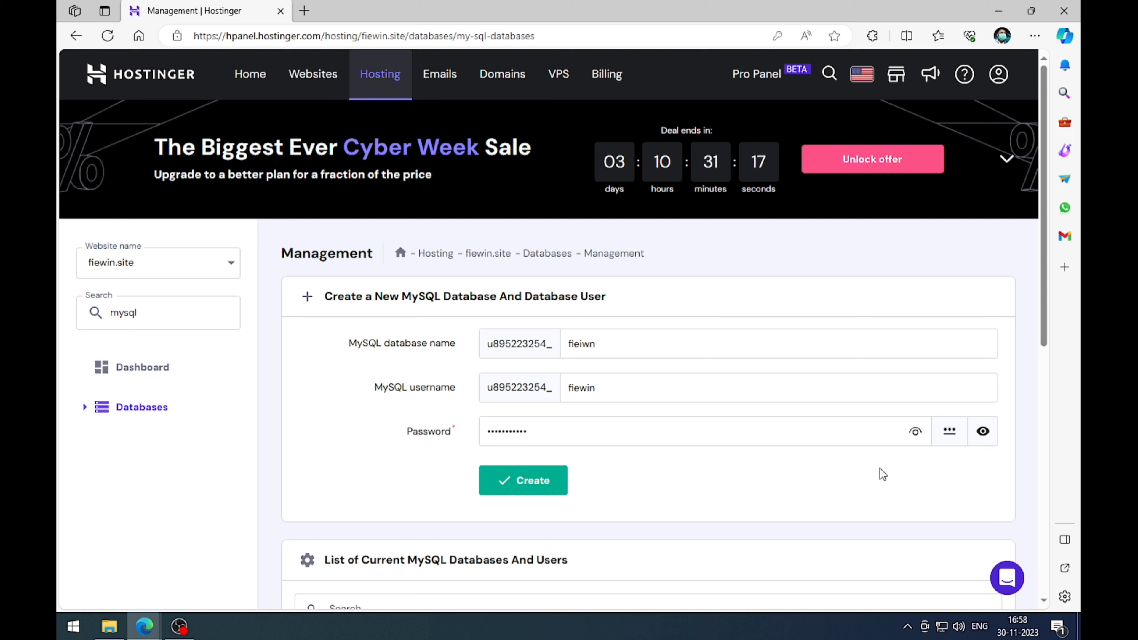
{"action": "left_click", "coordinate": [916, 432]}
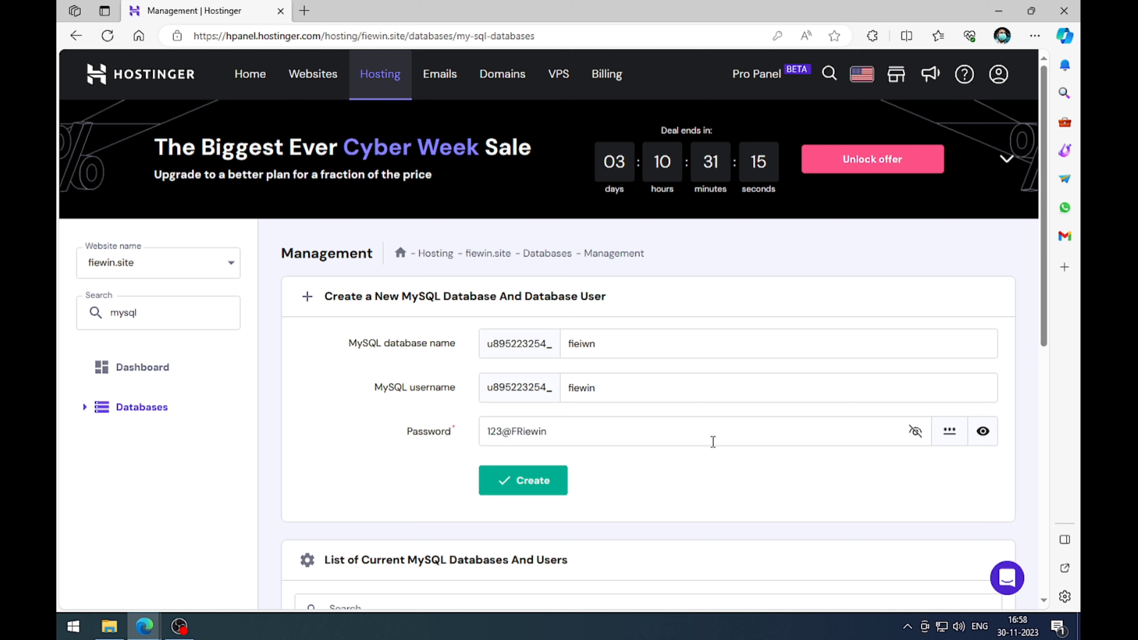
{"action": "key", "text": "BackSpace"}
{"action": "type", "text": "i"}
{"action": "left_click_drag", "start_coordinate": [542, 431], "coordinate": [484, 457]}
{"action": "left_click", "coordinate": [576, 462]}
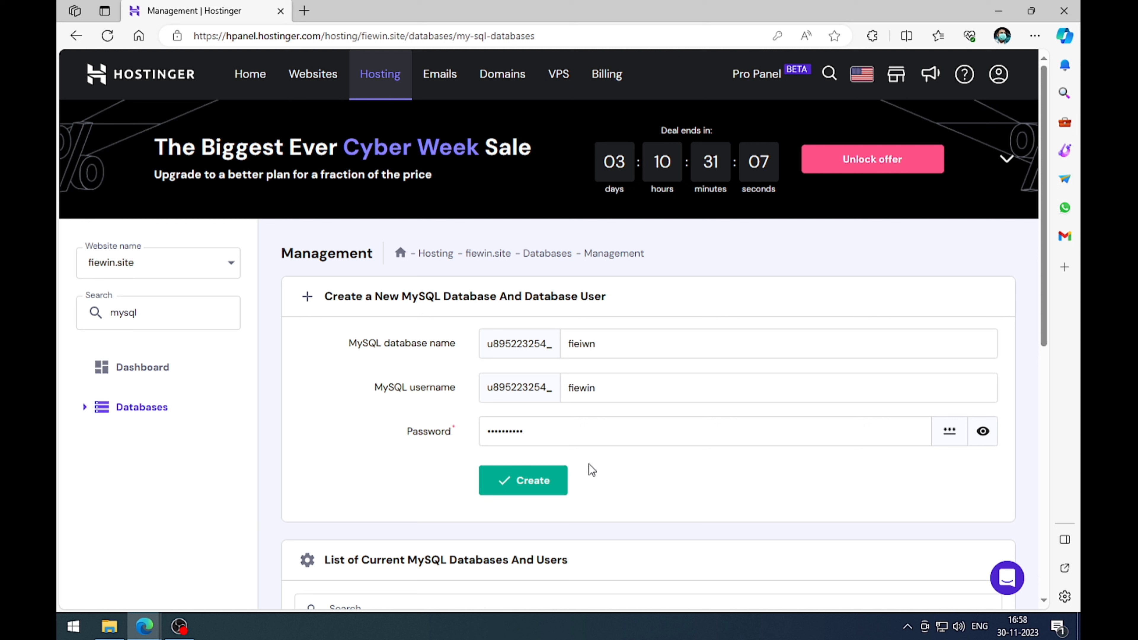
{"action": "left_click", "coordinate": [535, 489]}
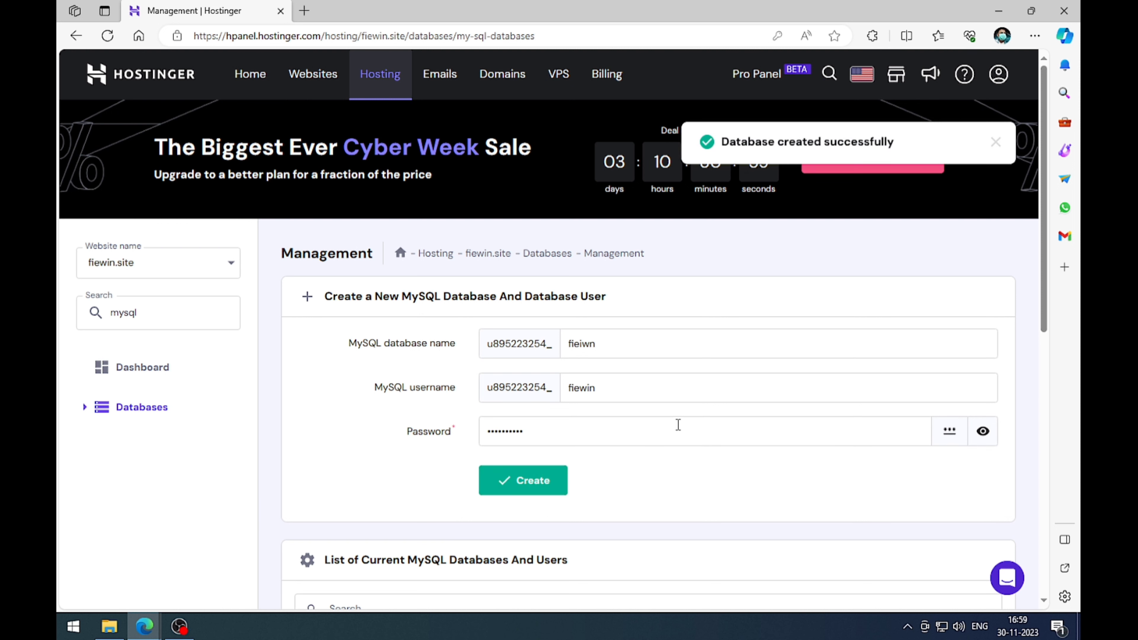
{"action": "left_click", "coordinate": [304, 11]}
Load fiewin.site, pass the installer requirements check, and validate the Envato purchase code
{"action": "type", "text": "fiei"}
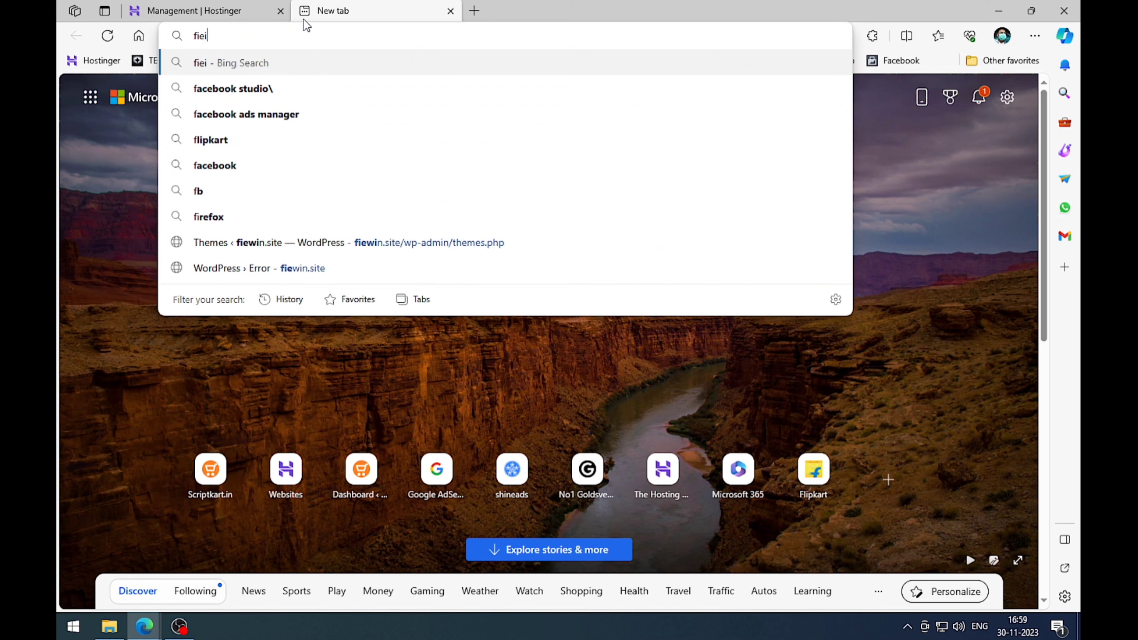
{"action": "type", "text": "wn"}
{"action": "left_click", "coordinate": [308, 88]}
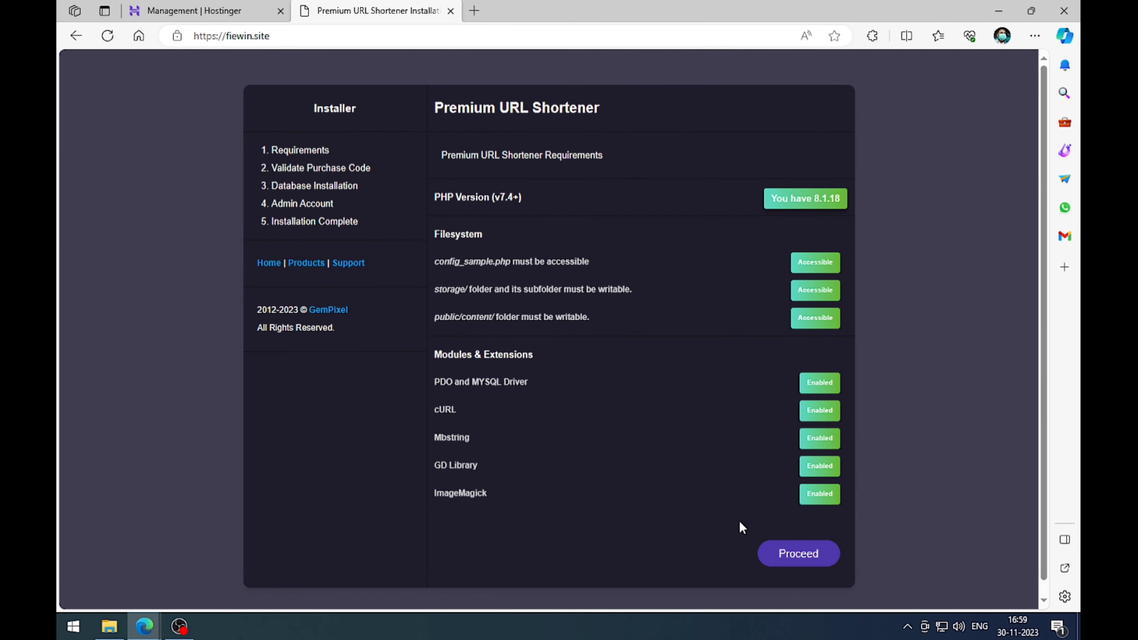
{"action": "left_click", "coordinate": [792, 556]}
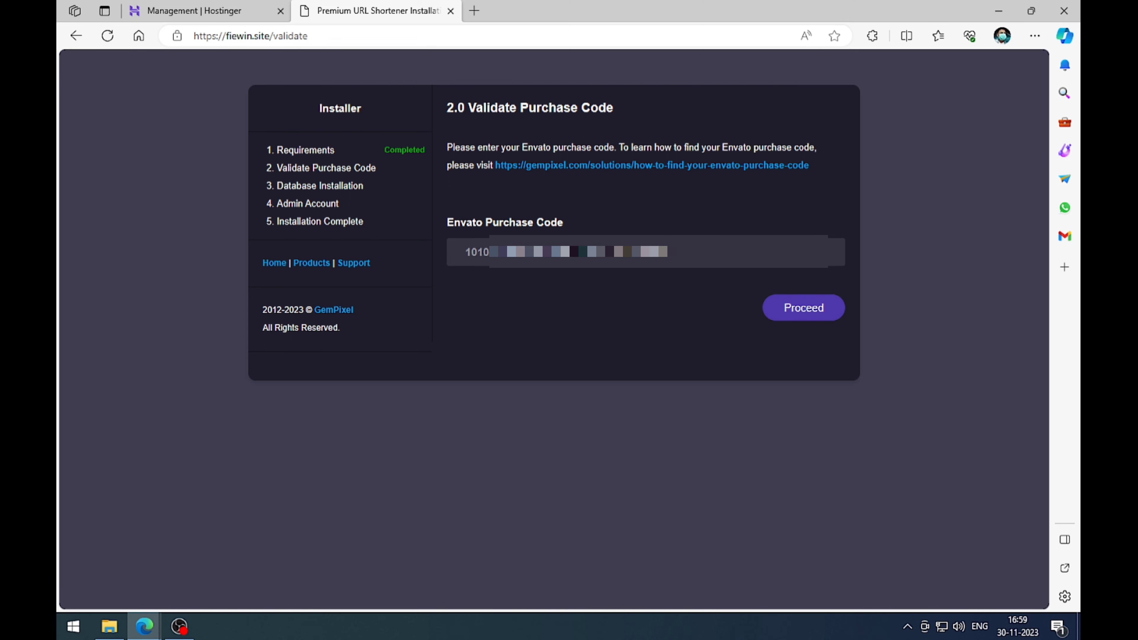
{"action": "left_click", "coordinate": [796, 310]}
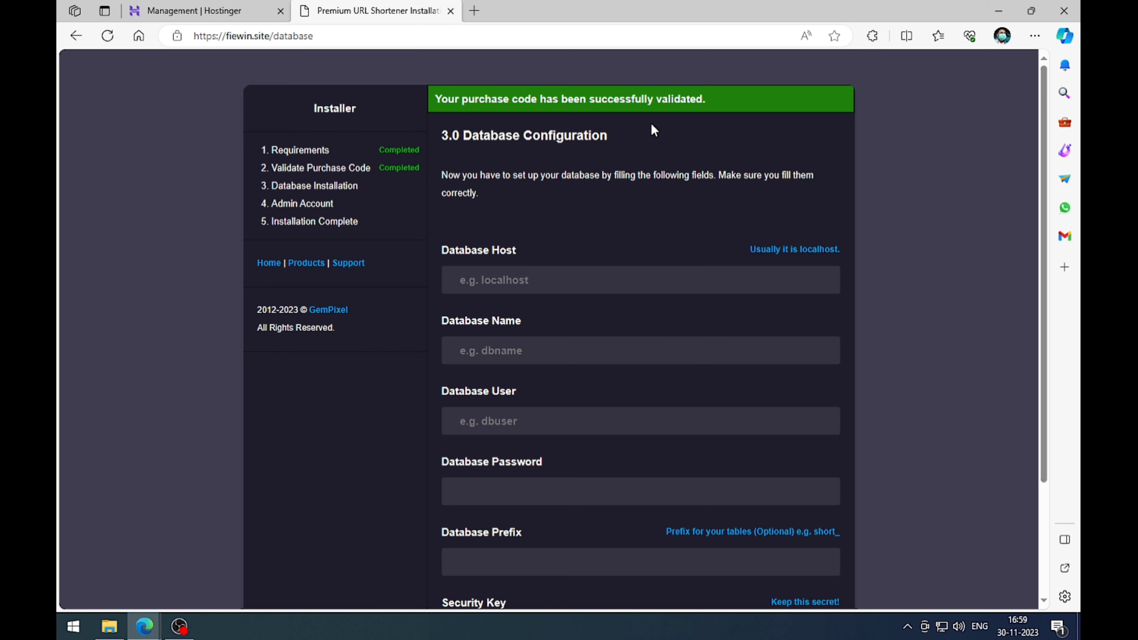
Enter database host 127.0.0.1, the database name, user and password, then install the database
{"action": "left_click", "coordinate": [491, 282]}
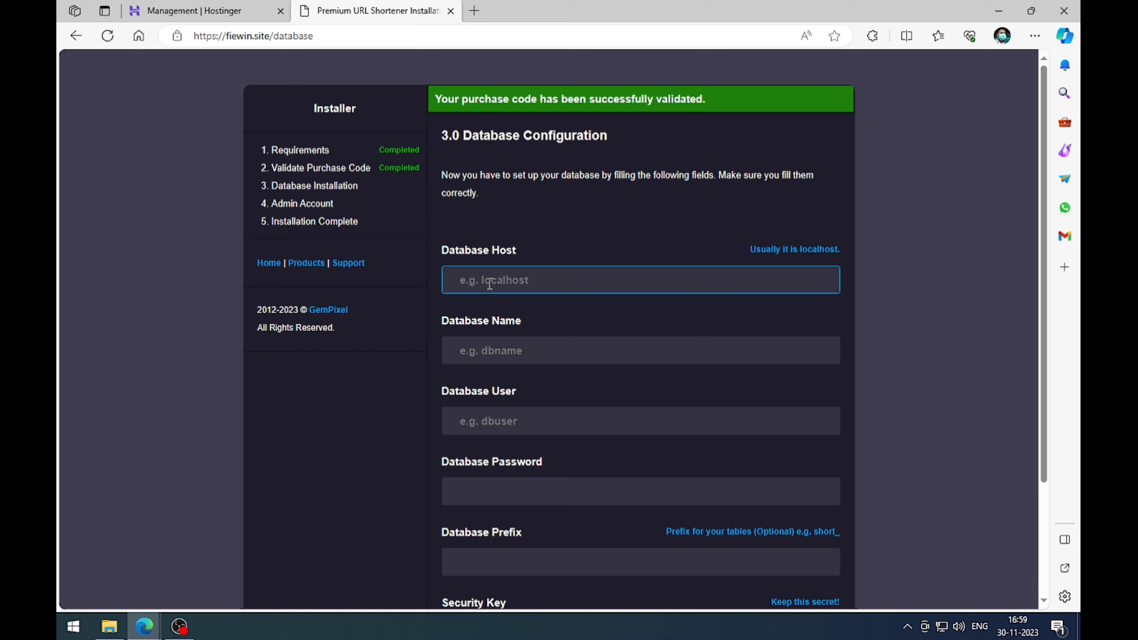
{"action": "type", "text": "127.0.0.1"}
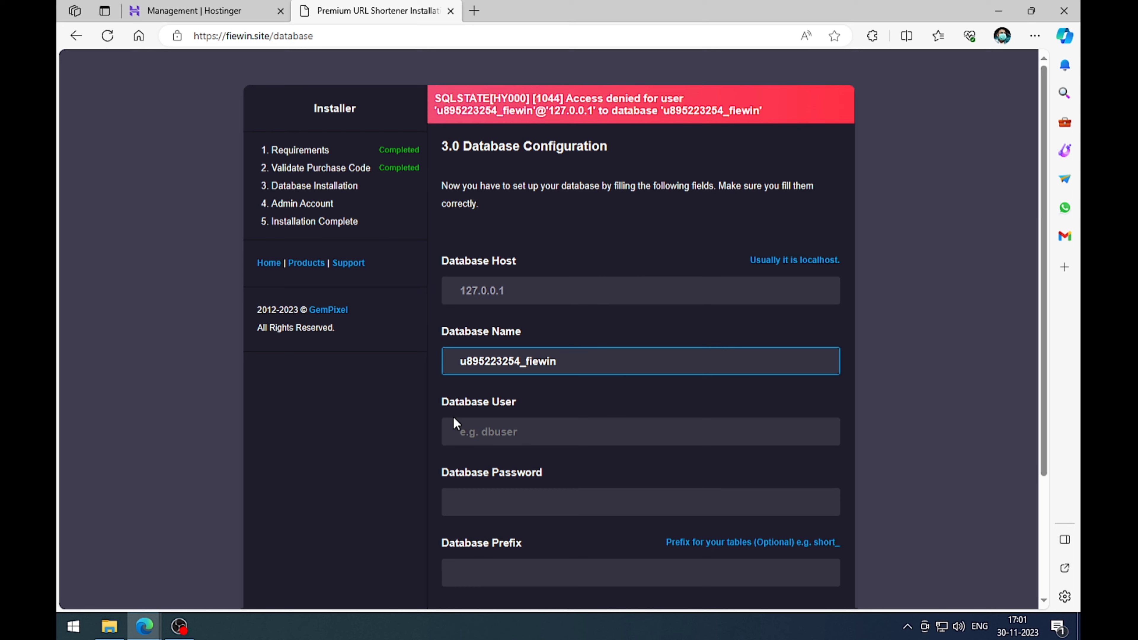
{"action": "left_click", "coordinate": [461, 430]}
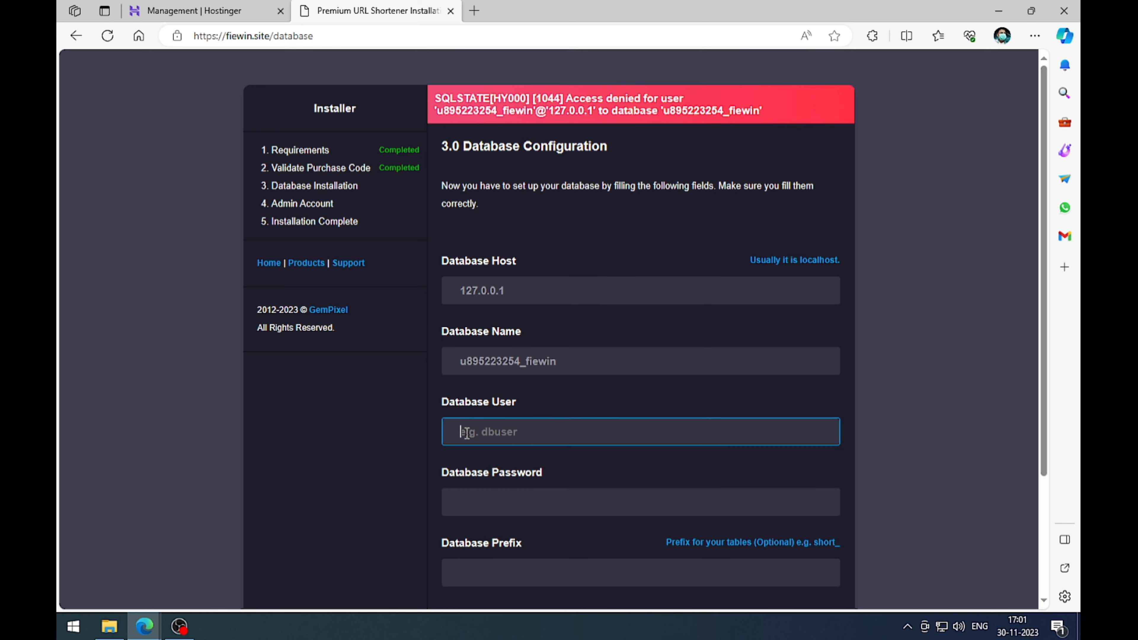
{"action": "right_click", "coordinate": [464, 432]}
{"action": "left_click", "coordinate": [505, 295]}
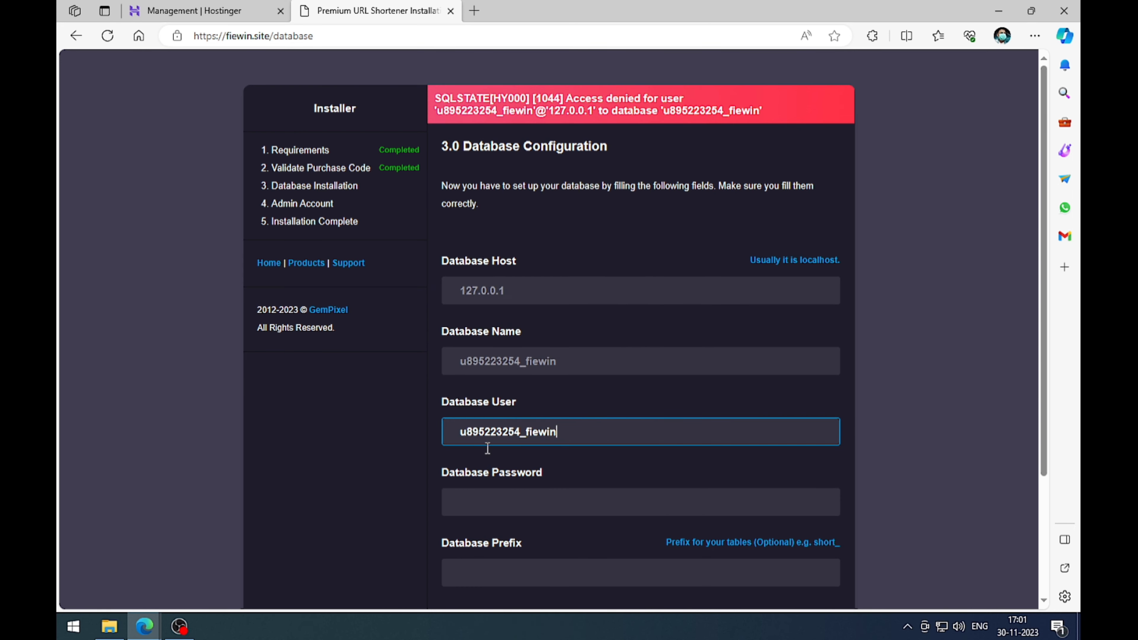
{"action": "left_click", "coordinate": [470, 497]}
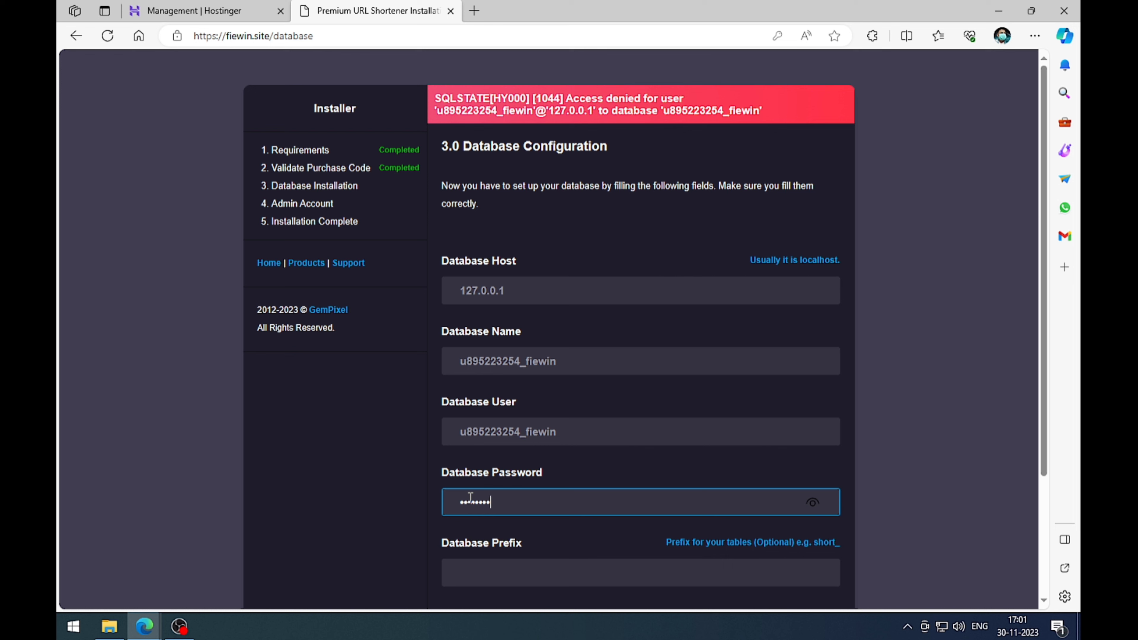
{"action": "left_click", "coordinate": [812, 503]}
{"action": "scroll", "coordinate": [791, 330], "scroll_direction": "down", "scroll_amount": 3}
{"action": "scroll", "coordinate": [790, 522], "scroll_direction": "down", "scroll_amount": 2}
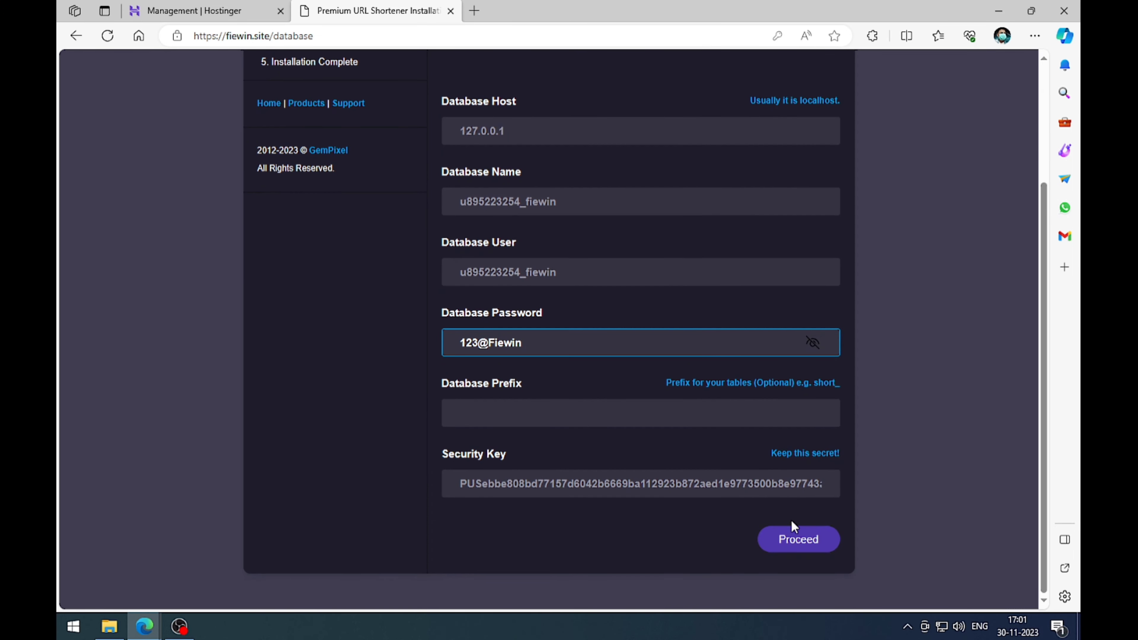
{"action": "left_click", "coordinate": [789, 538]}
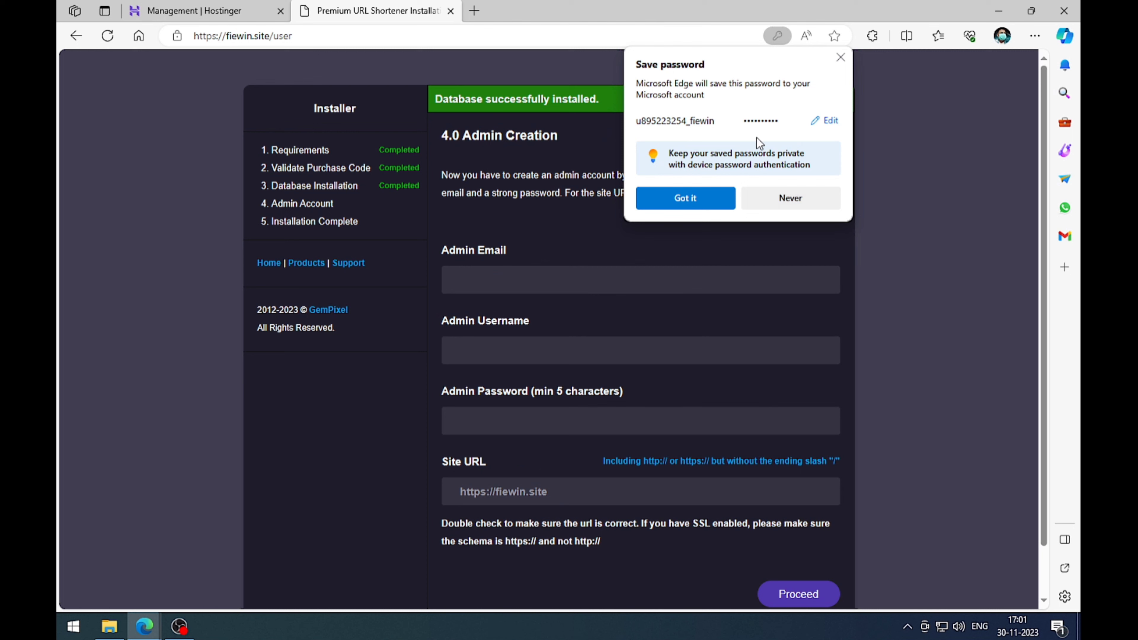
{"action": "left_click", "coordinate": [790, 198]}
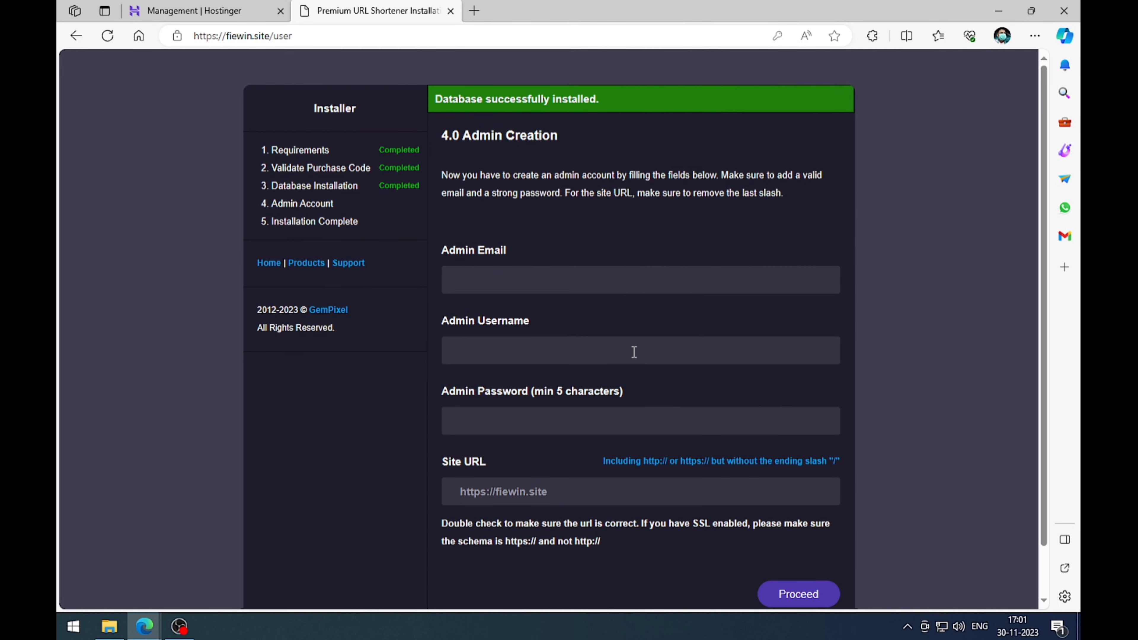
{"action": "left_click", "coordinate": [499, 352]}
{"action": "type", "text": "admin"}
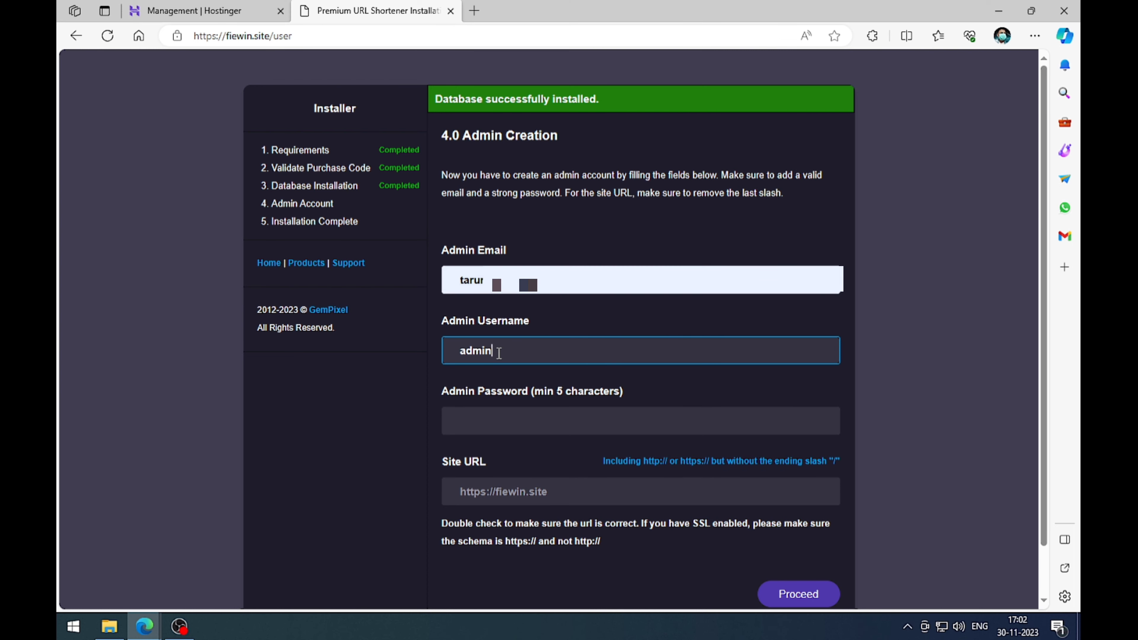
{"action": "left_click", "coordinate": [515, 420]}
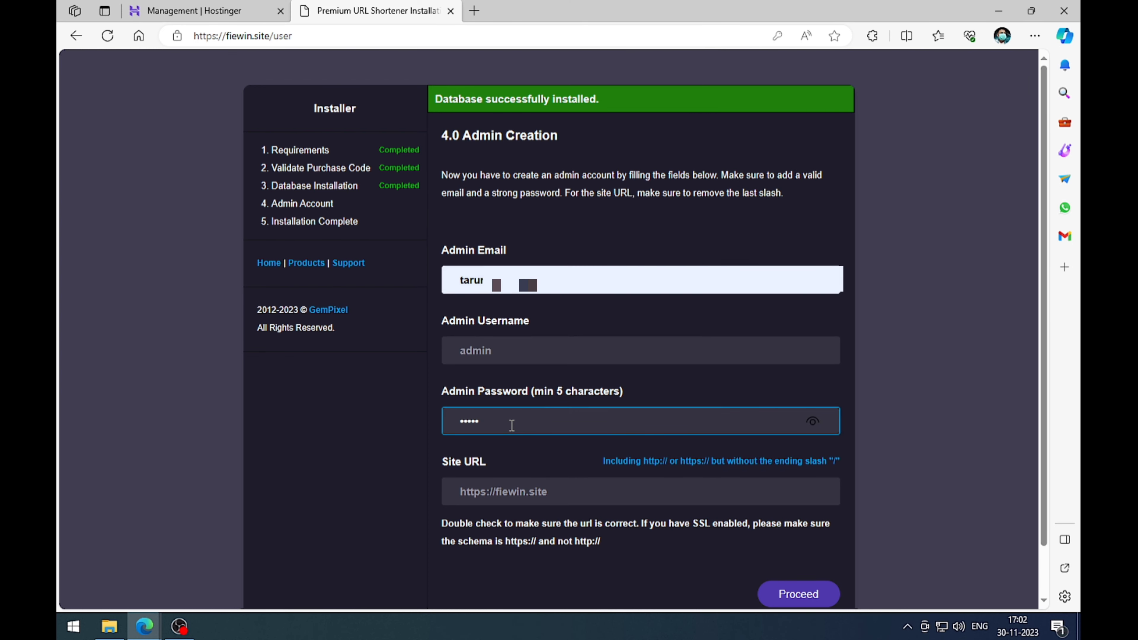
{"action": "left_click", "coordinate": [522, 496]}
{"action": "scroll", "coordinate": [802, 520], "scroll_direction": "down", "scroll_amount": 2}
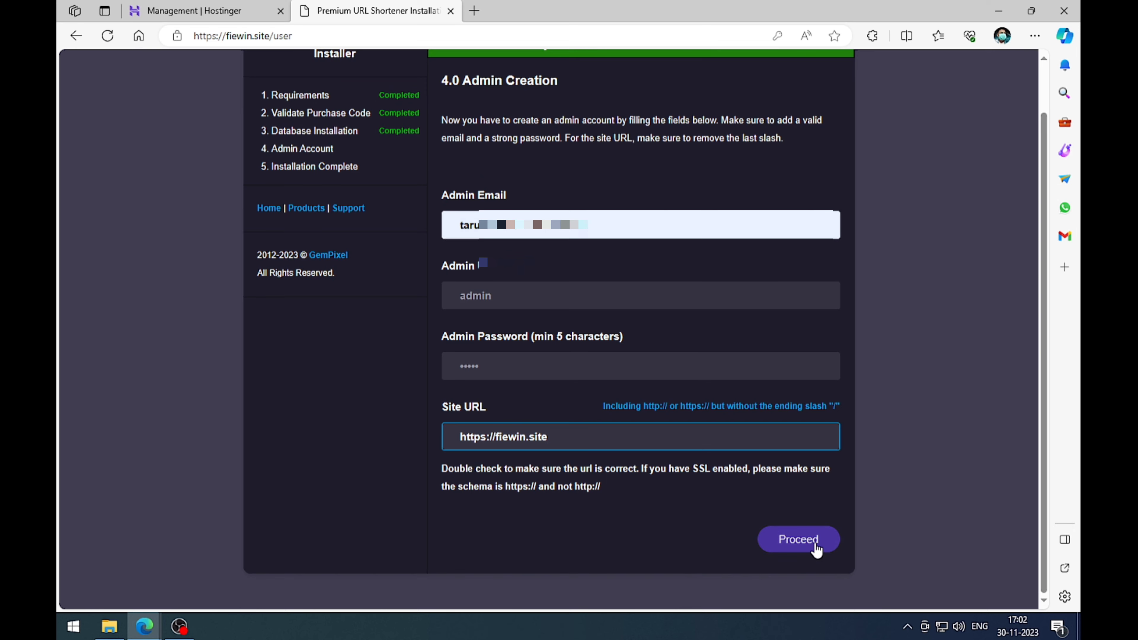
{"action": "left_click", "coordinate": [797, 540]}
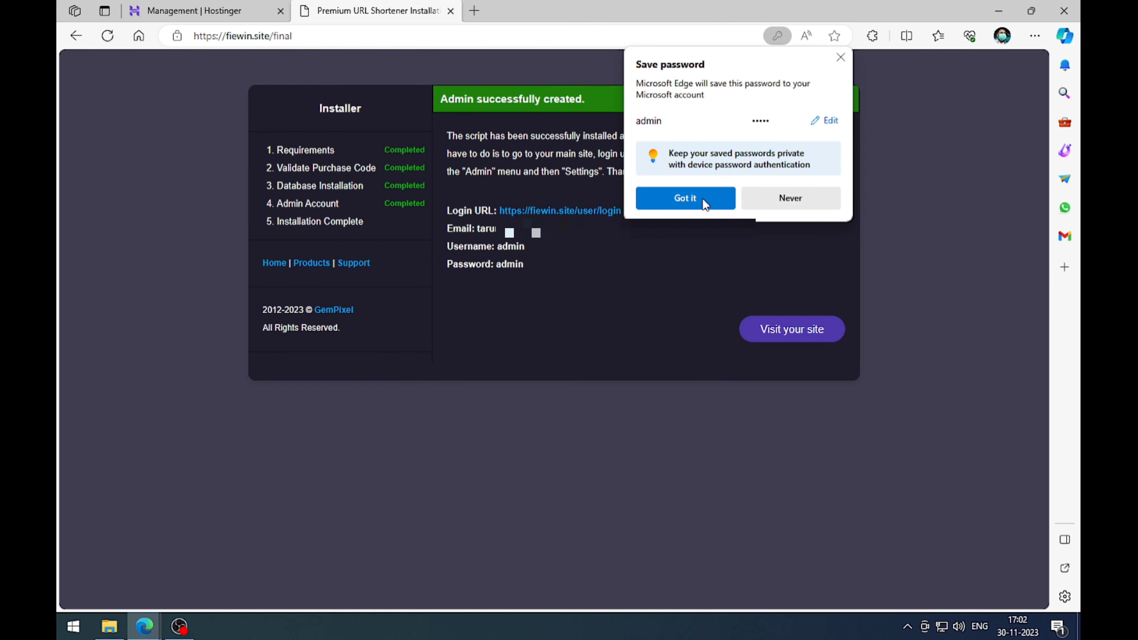
{"action": "left_click", "coordinate": [692, 193]}
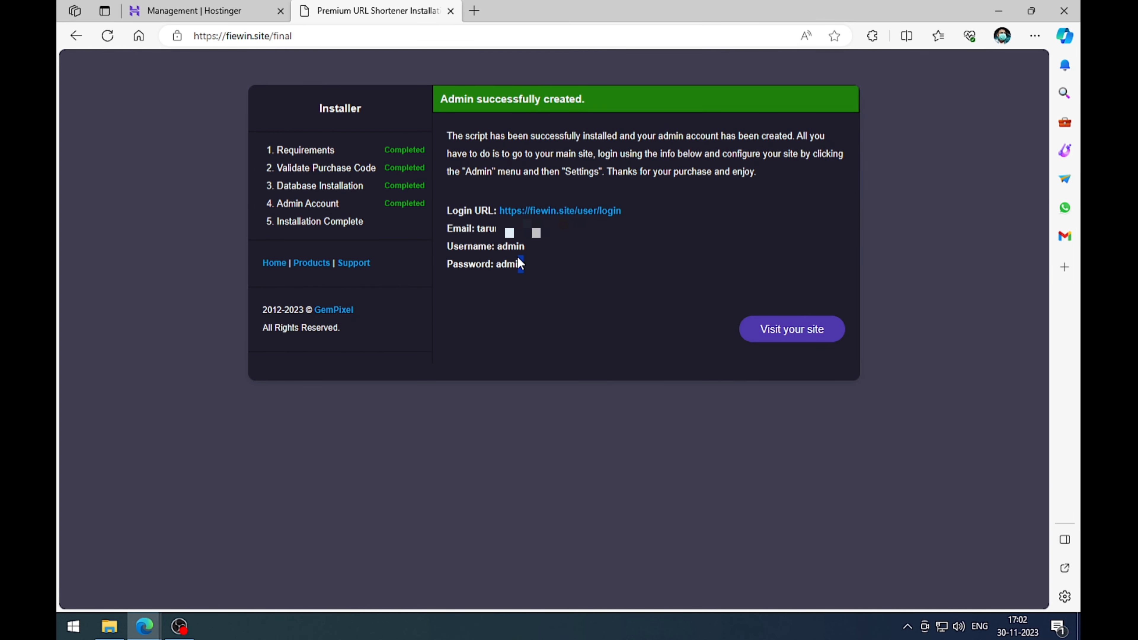
Review the admin login details, then visit the newly installed fiewin.site homepage
{"action": "left_click_drag", "start_coordinate": [521, 264], "coordinate": [449, 210]}
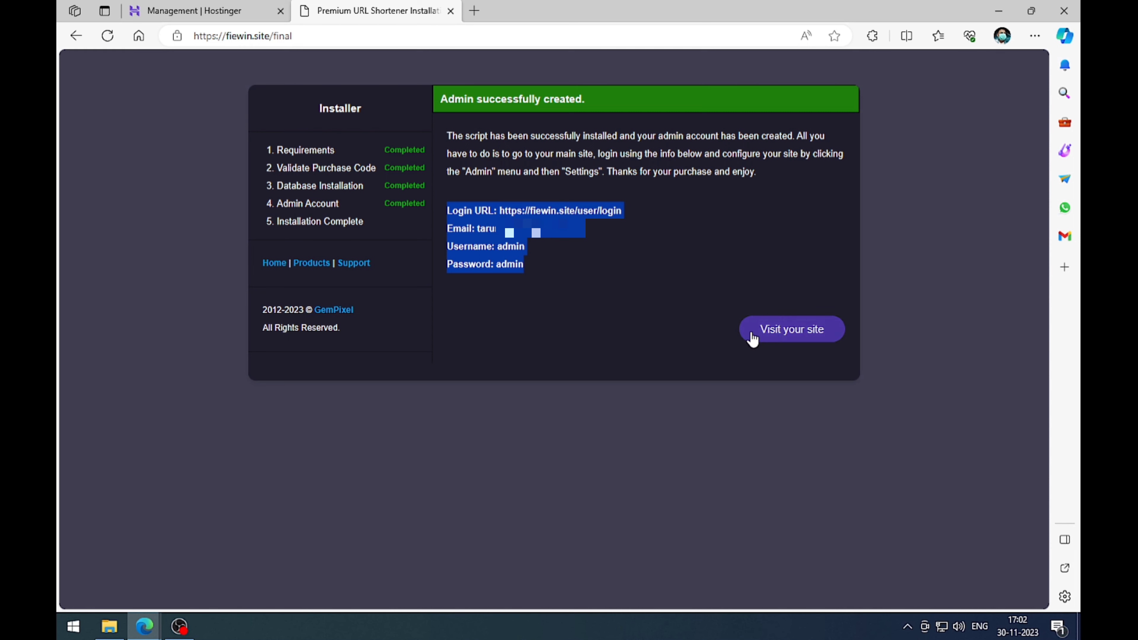
{"action": "left_click", "coordinate": [638, 262]}
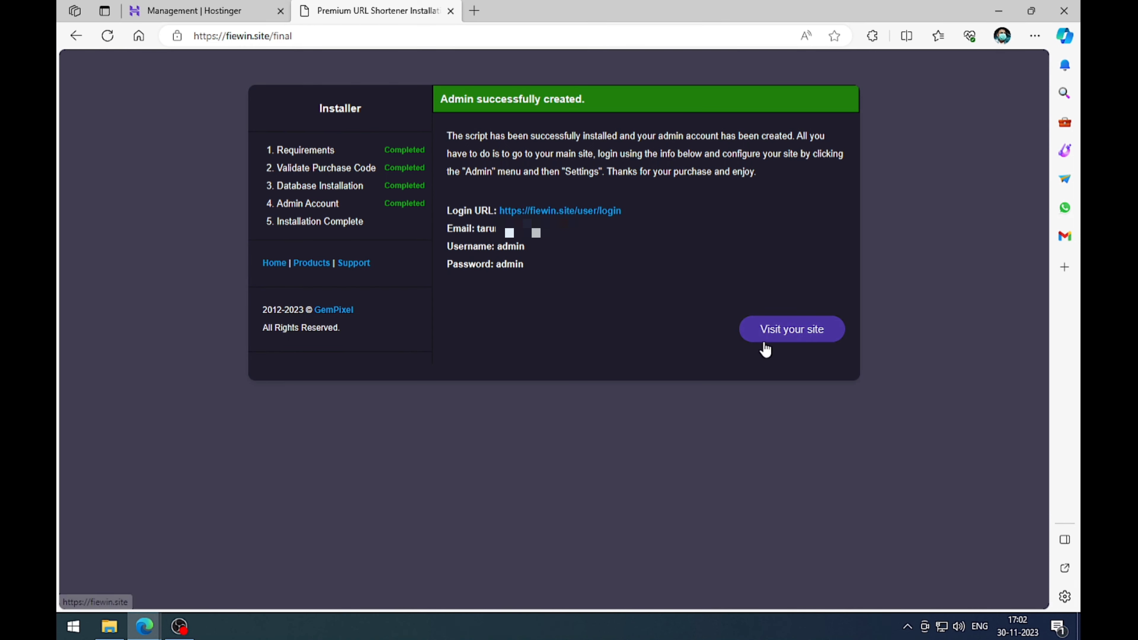
{"action": "left_click", "coordinate": [777, 336]}
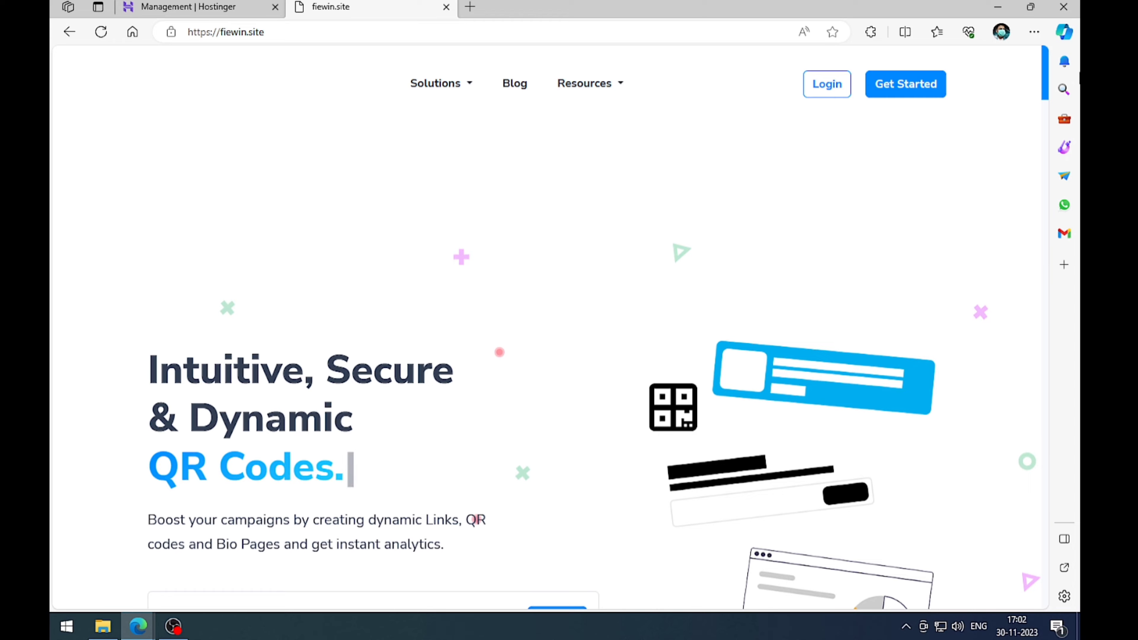
{"action": "scroll", "coordinate": [440, 175], "scroll_direction": "down", "scroll_amount": 8}
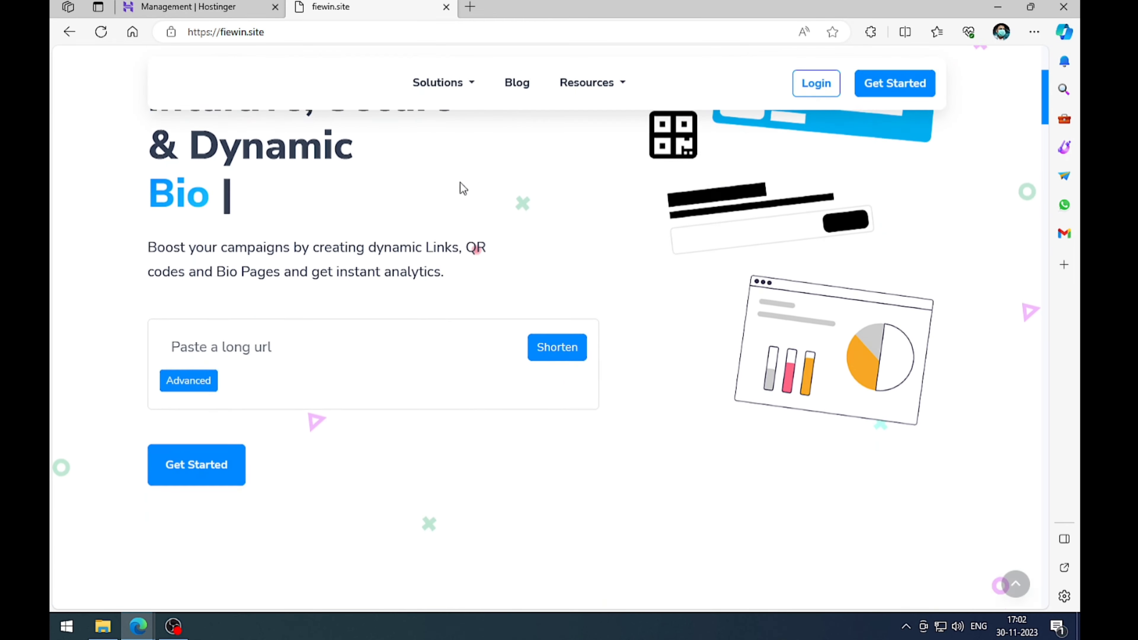
{"action": "scroll", "coordinate": [525, 272], "scroll_direction": "down", "scroll_amount": 2}
{"action": "scroll", "coordinate": [524, 272], "scroll_direction": "up", "scroll_amount": 8}
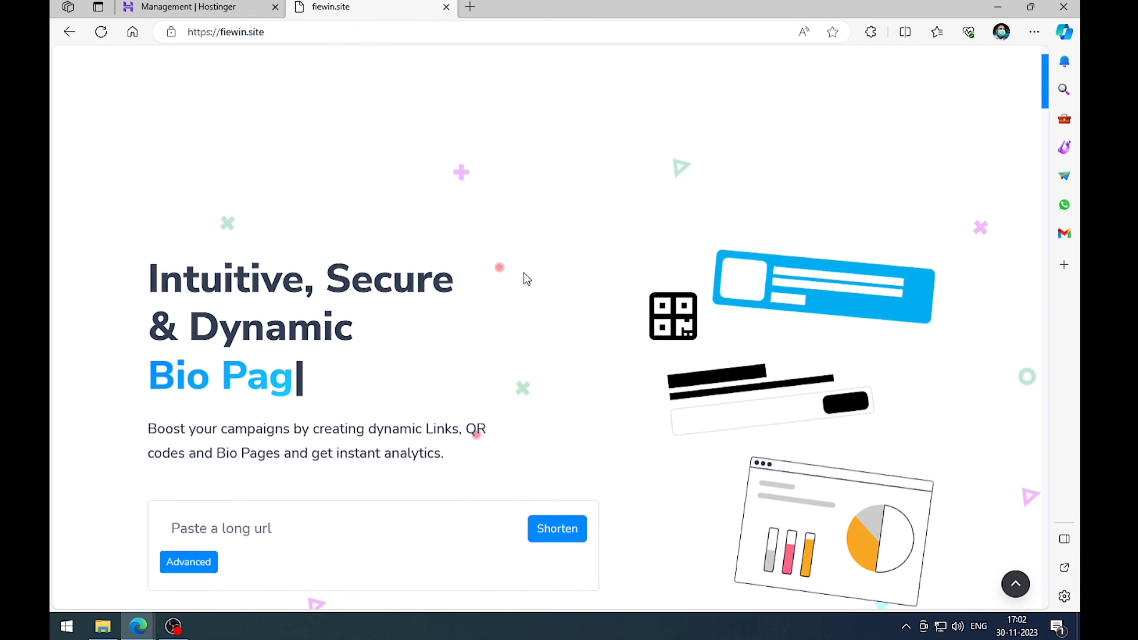
{"action": "scroll", "coordinate": [536, 264], "scroll_direction": "down", "scroll_amount": 8}
{"action": "scroll", "coordinate": [541, 274], "scroll_direction": "up", "scroll_amount": 3}
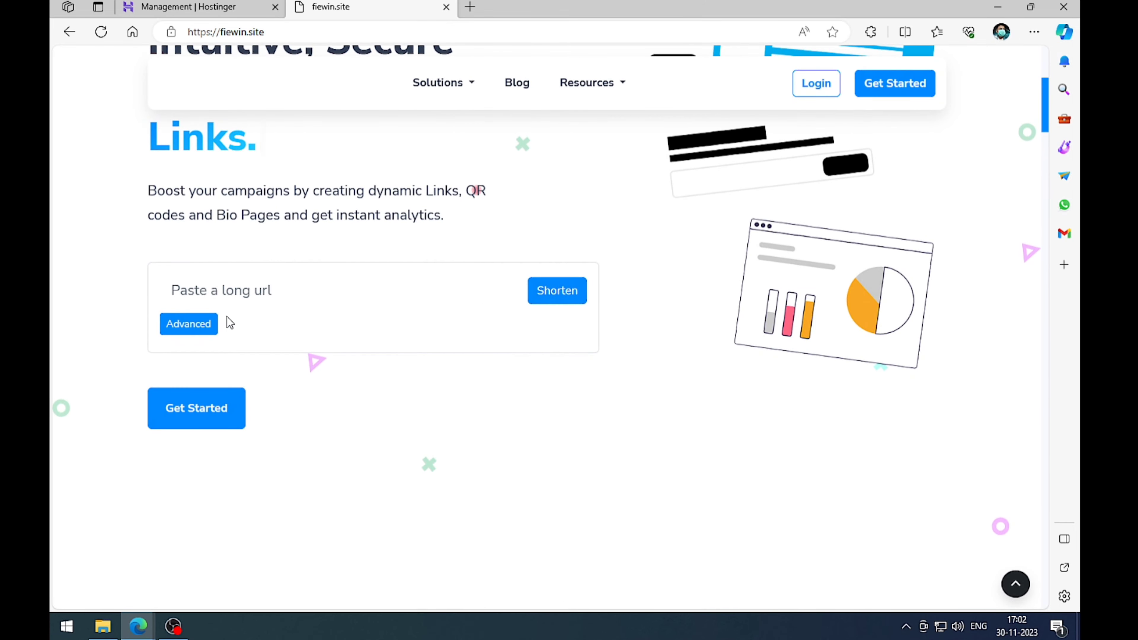
{"action": "left_click", "coordinate": [202, 290]}
{"action": "left_click", "coordinate": [233, 340]}
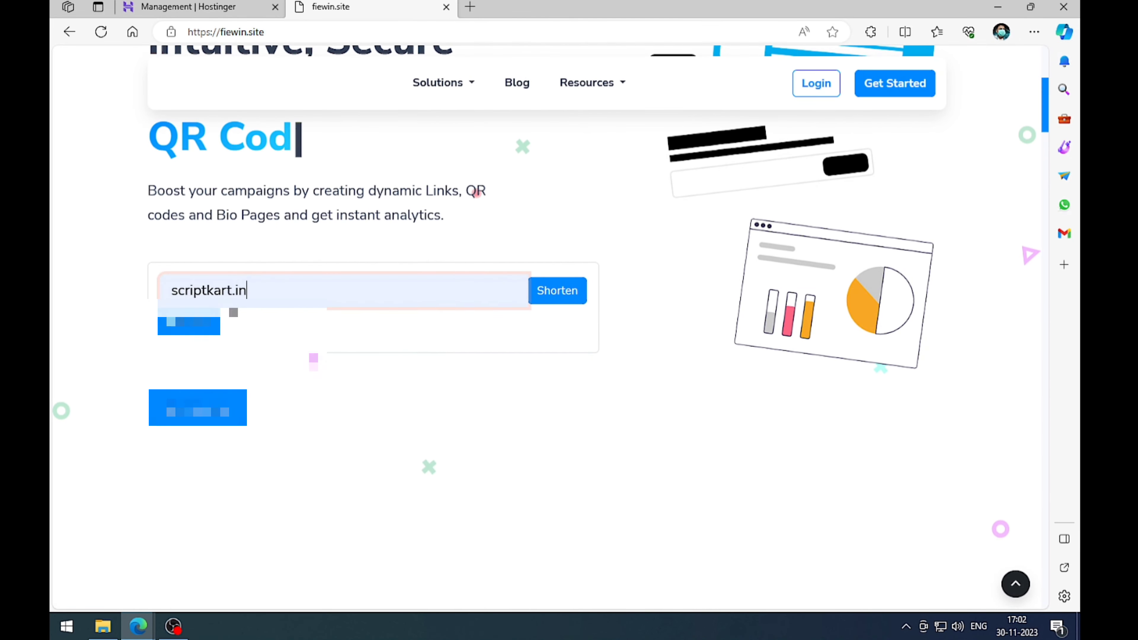
{"action": "left_click", "coordinate": [572, 298]}
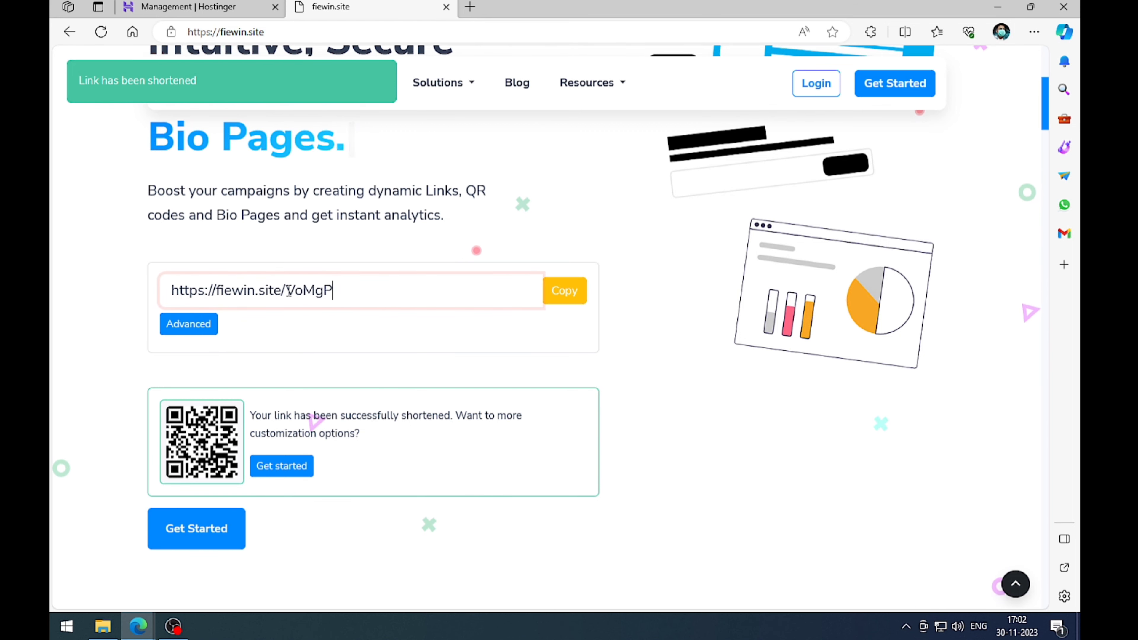
{"action": "left_click_drag", "start_coordinate": [358, 291], "coordinate": [259, 308]}
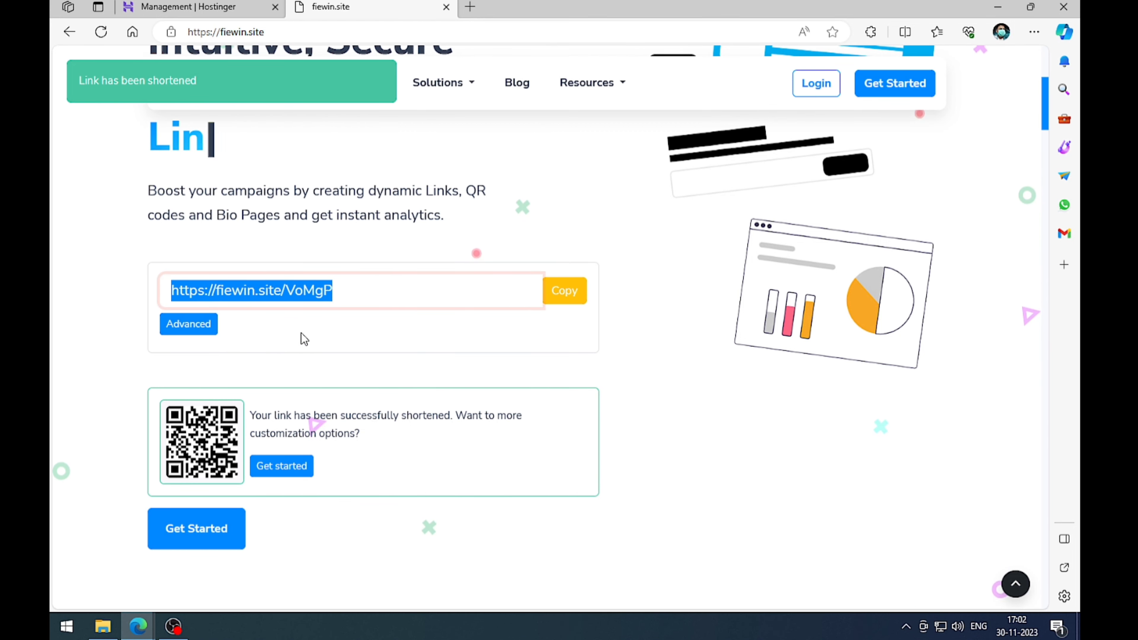
{"action": "left_click", "coordinate": [564, 292]}
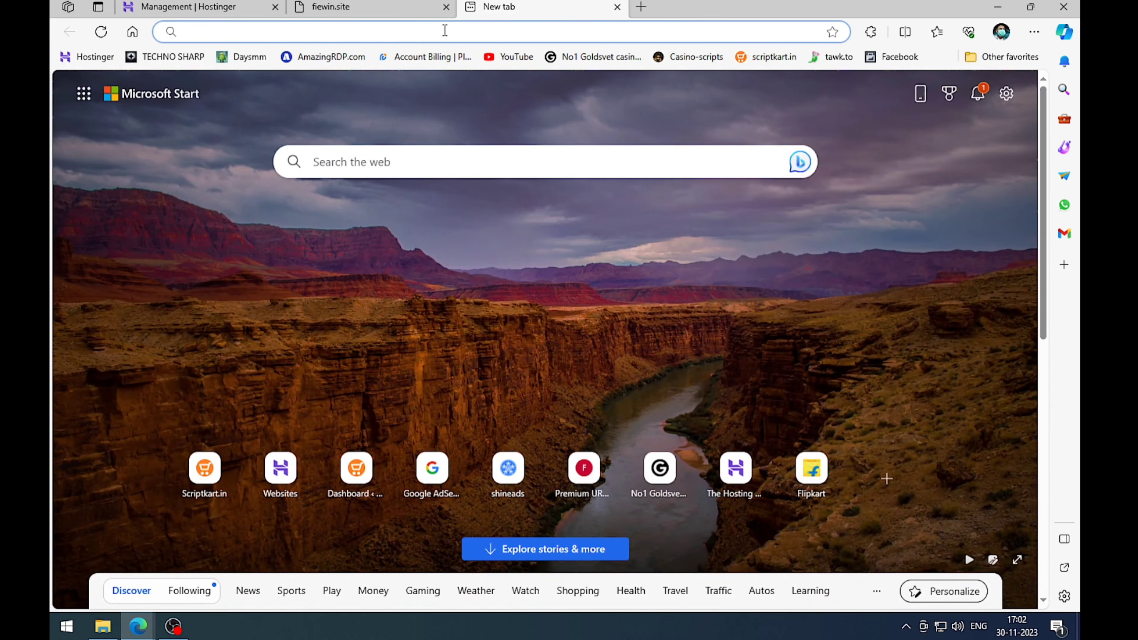
Open the copied short link, confirm it redirects to scriptkart.in, then close that tab
{"action": "key", "text": "ctrl+v"}
{"action": "key", "text": "Return"}
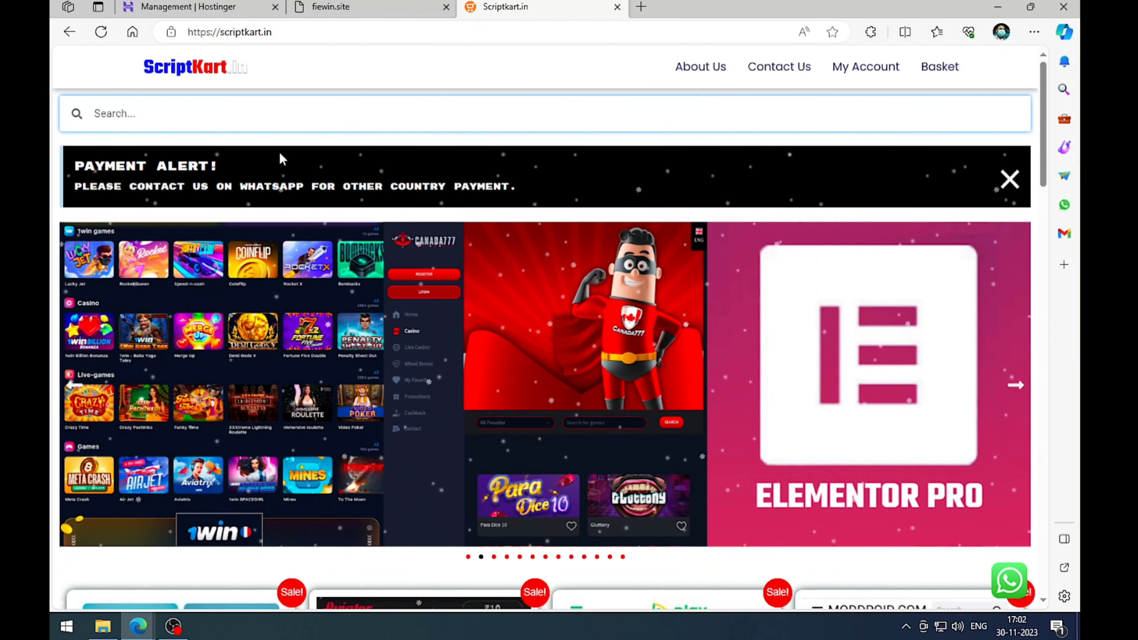
{"action": "scroll", "coordinate": [323, 155], "scroll_direction": "down", "scroll_amount": 5}
{"action": "scroll", "coordinate": [541, 368], "scroll_direction": "up", "scroll_amount": 6}
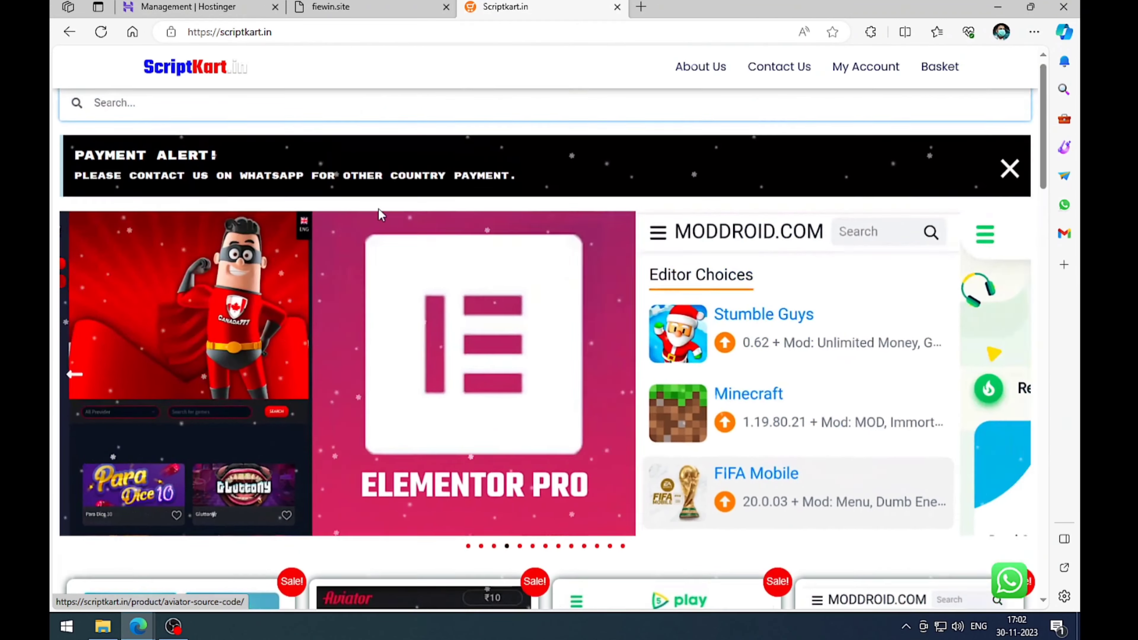
{"action": "left_click", "coordinate": [323, 31]}
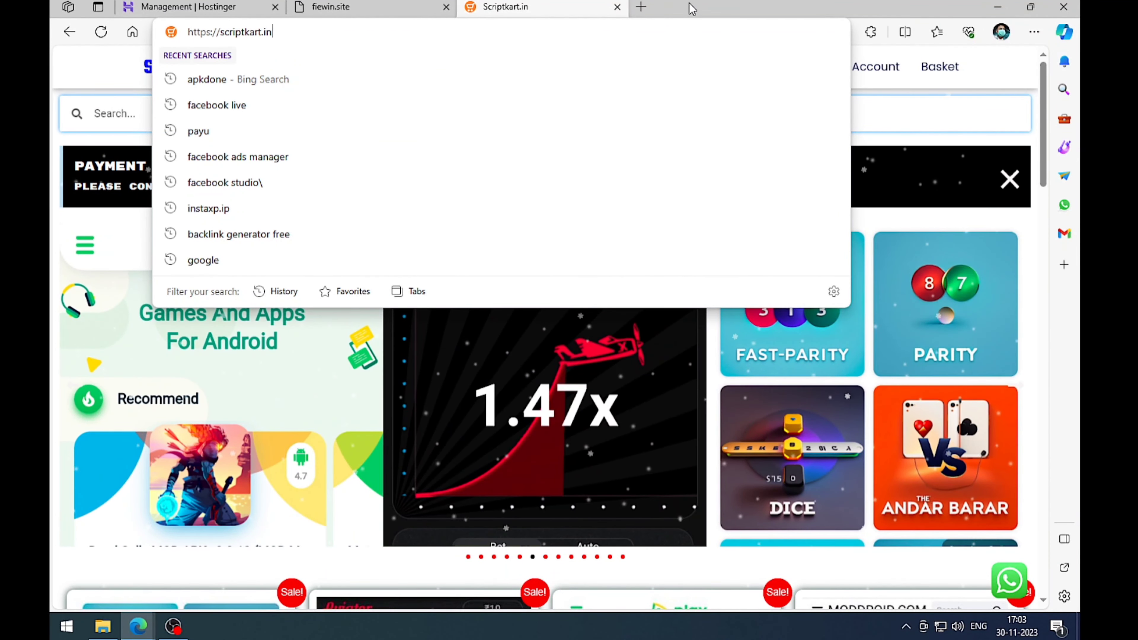
{"action": "left_click", "coordinate": [963, 218]}
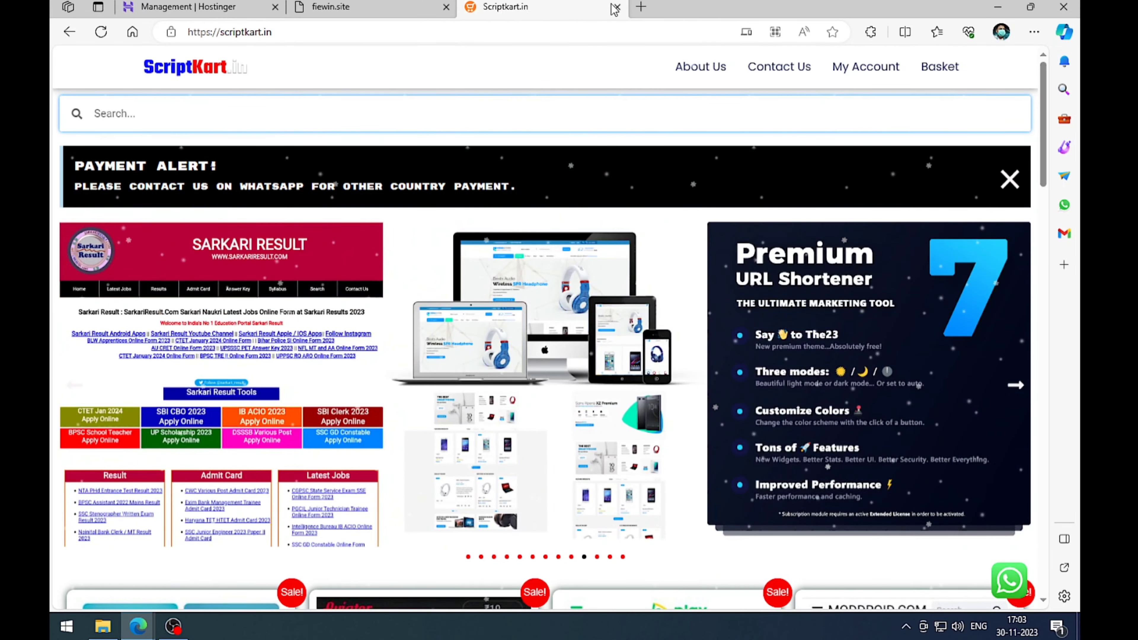
{"action": "left_click", "coordinate": [617, 7]}
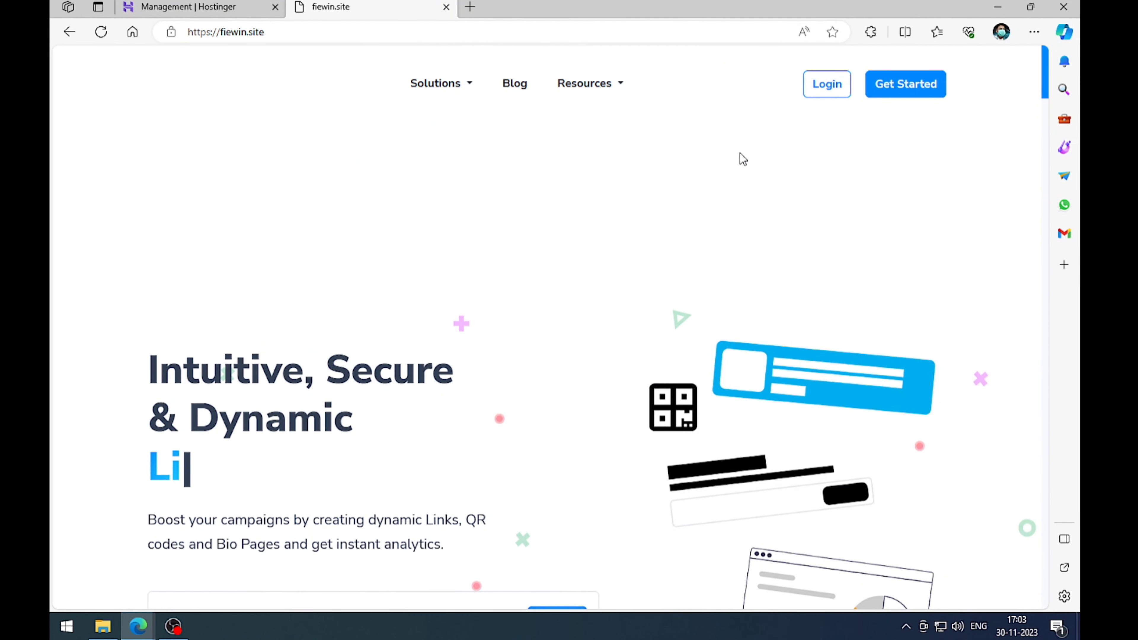
Sign in on fiewin.site with the admin username and password to reach the dashboard
{"action": "scroll", "coordinate": [528, 272], "scroll_direction": "down", "scroll_amount": 5}
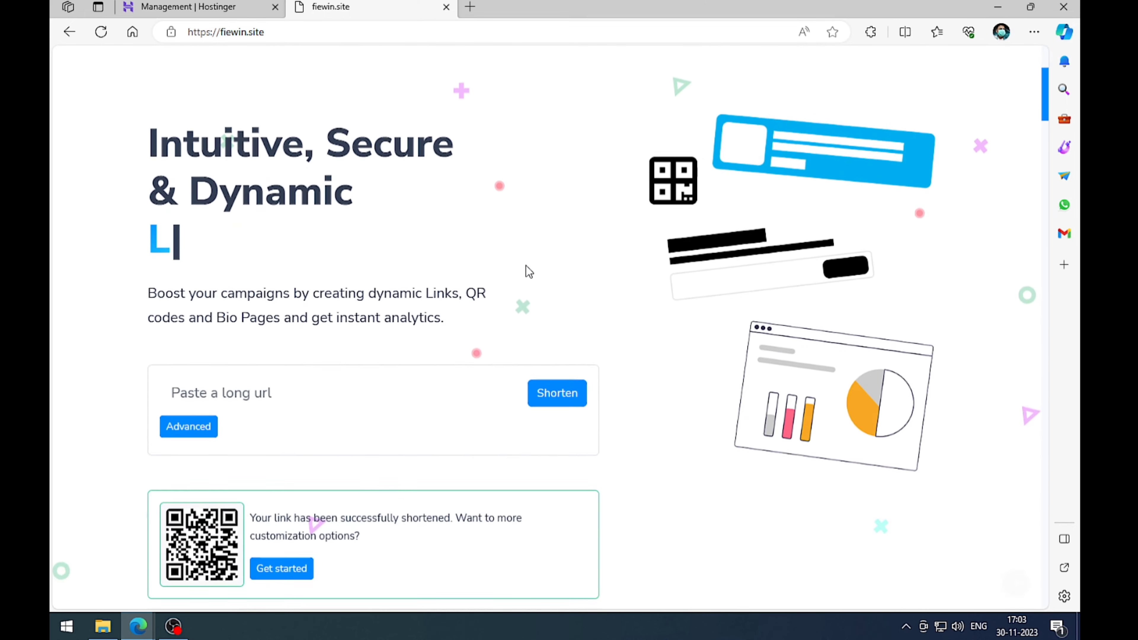
{"action": "scroll", "coordinate": [312, 114], "scroll_direction": "up", "scroll_amount": 5}
{"action": "left_click", "coordinate": [317, 31]}
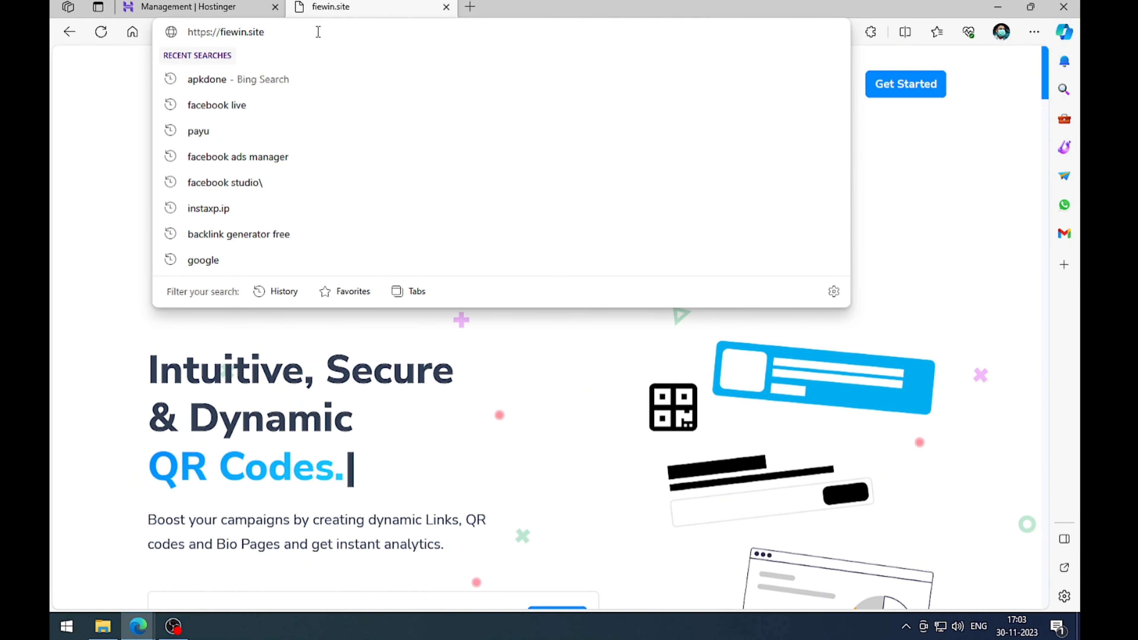
{"action": "left_click", "coordinate": [875, 180]}
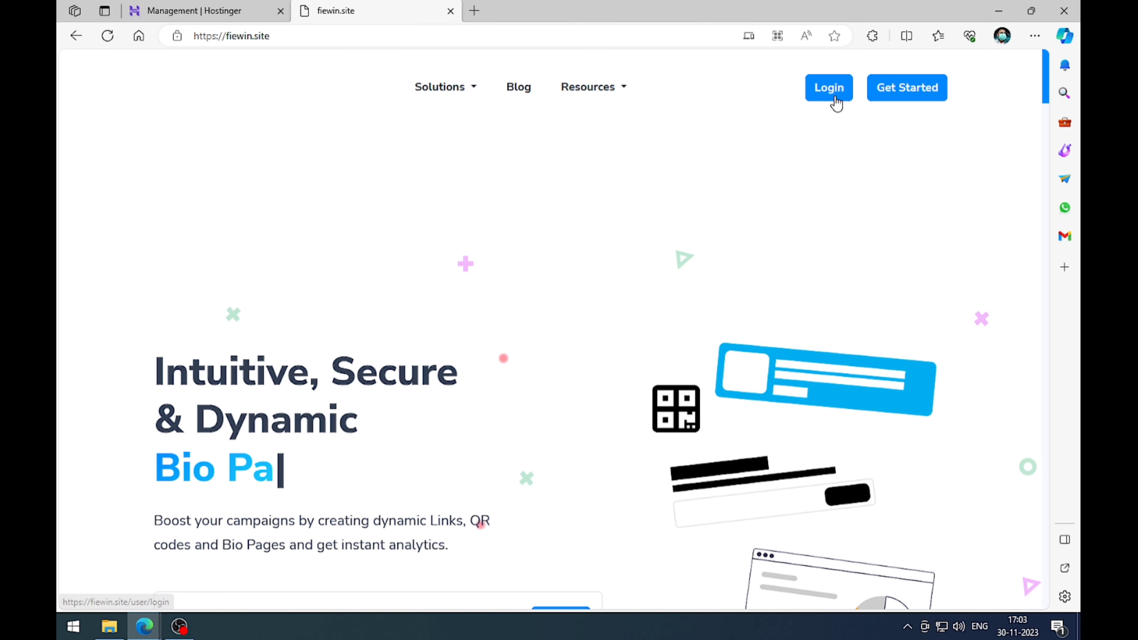
{"action": "left_click", "coordinate": [828, 103]}
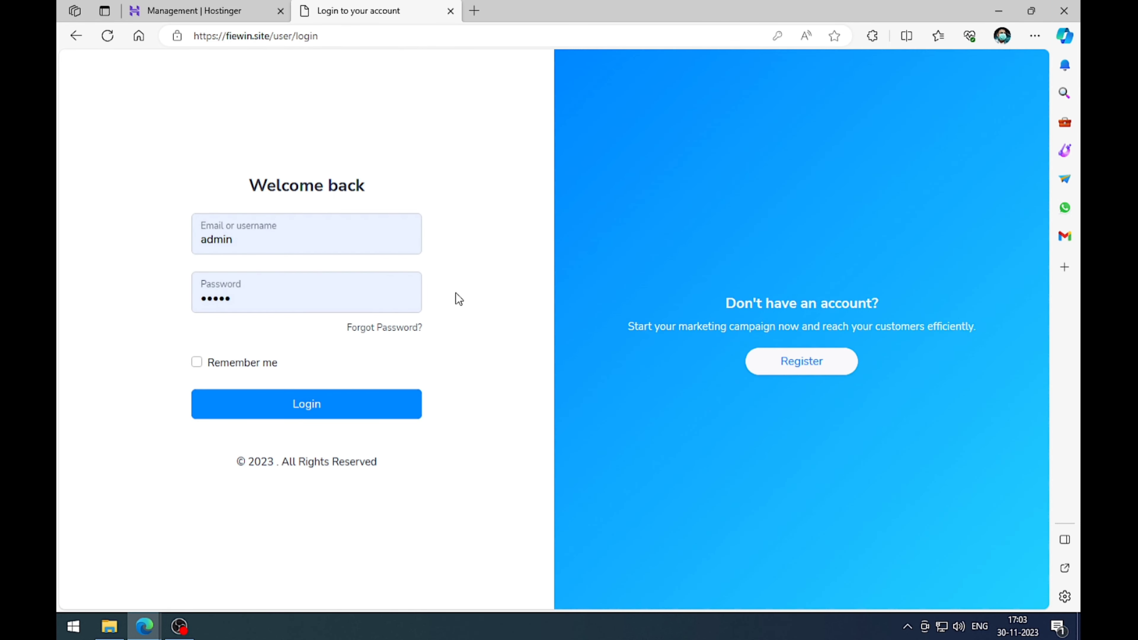
{"action": "left_click", "coordinate": [277, 406]}
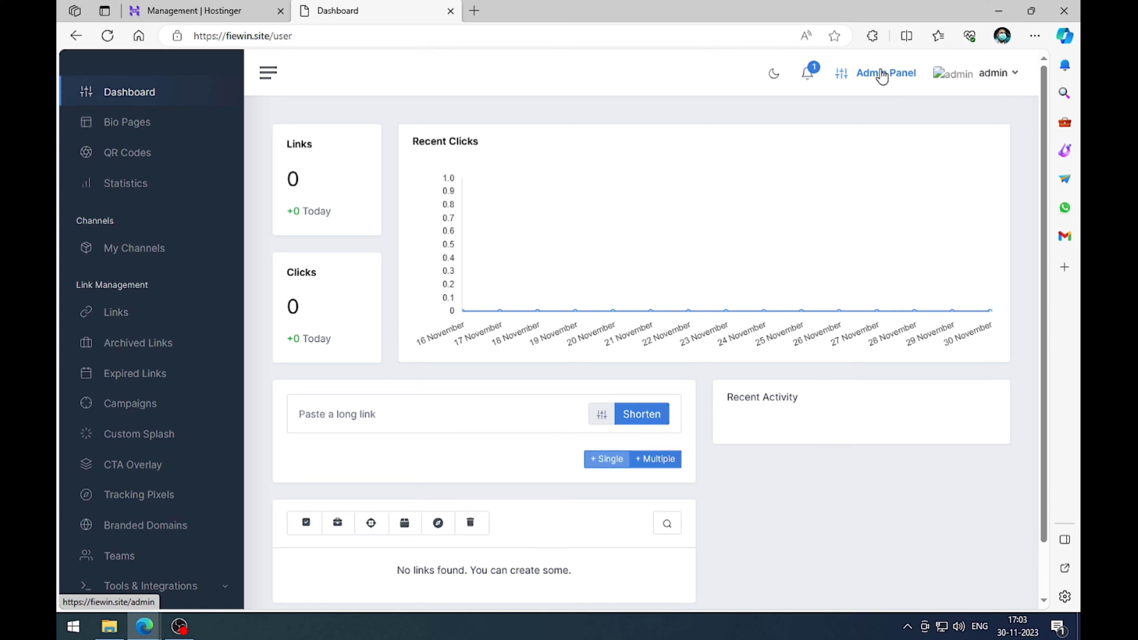
Open the Admin Panel, expand sidebar Settings, then choose Settings from the profile menu
{"action": "left_click", "coordinate": [864, 74]}
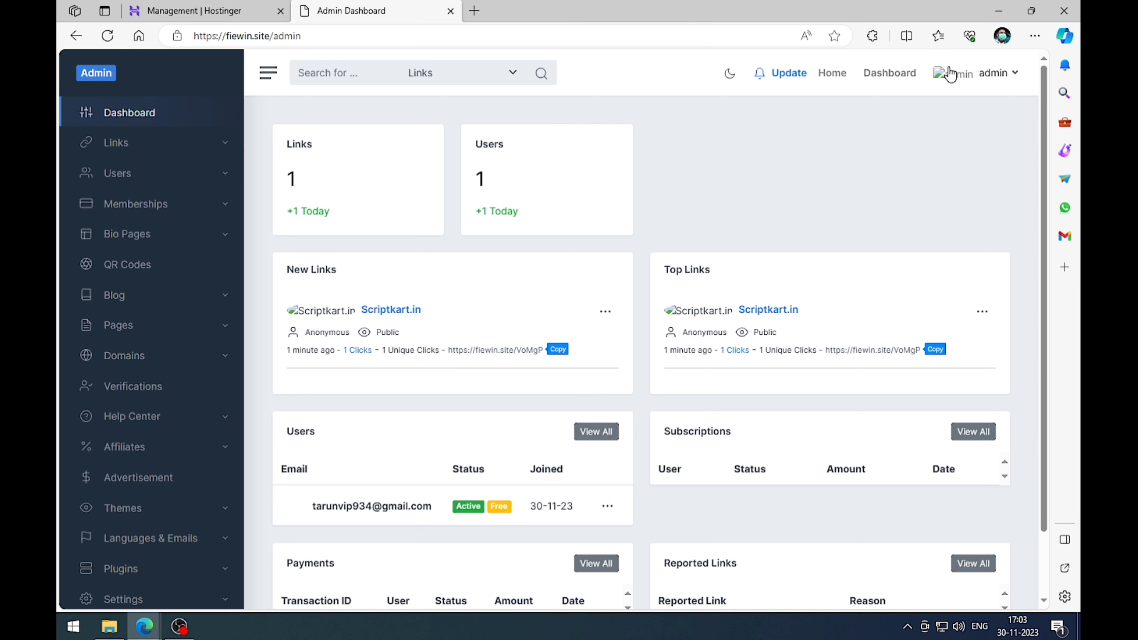
{"action": "scroll", "coordinate": [147, 466], "scroll_direction": "down", "scroll_amount": 3}
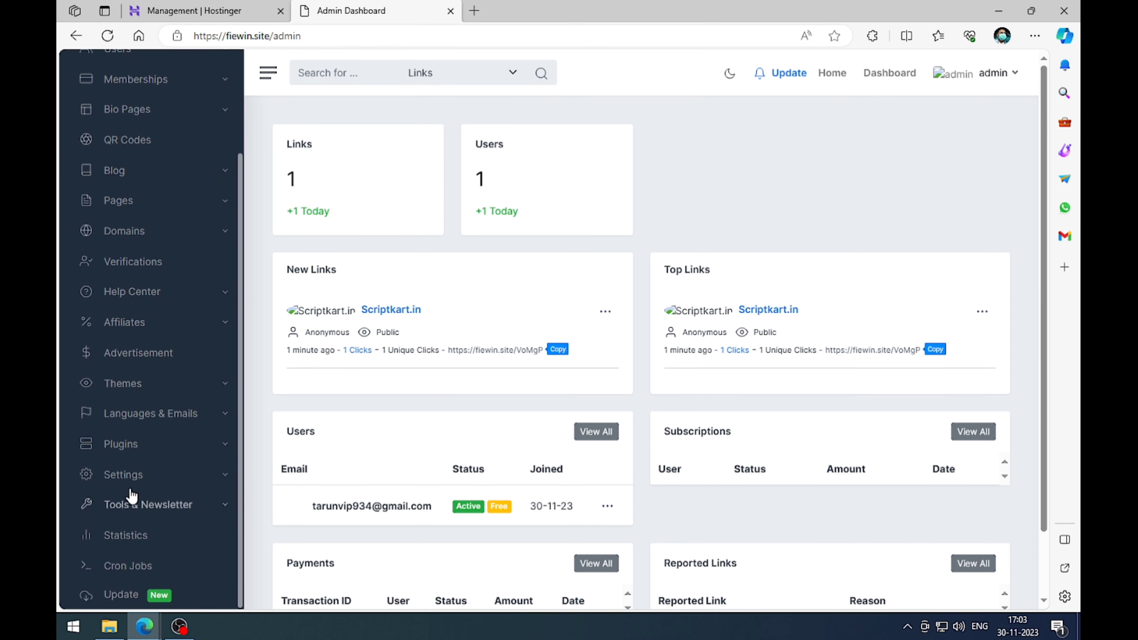
{"action": "left_click", "coordinate": [96, 475]}
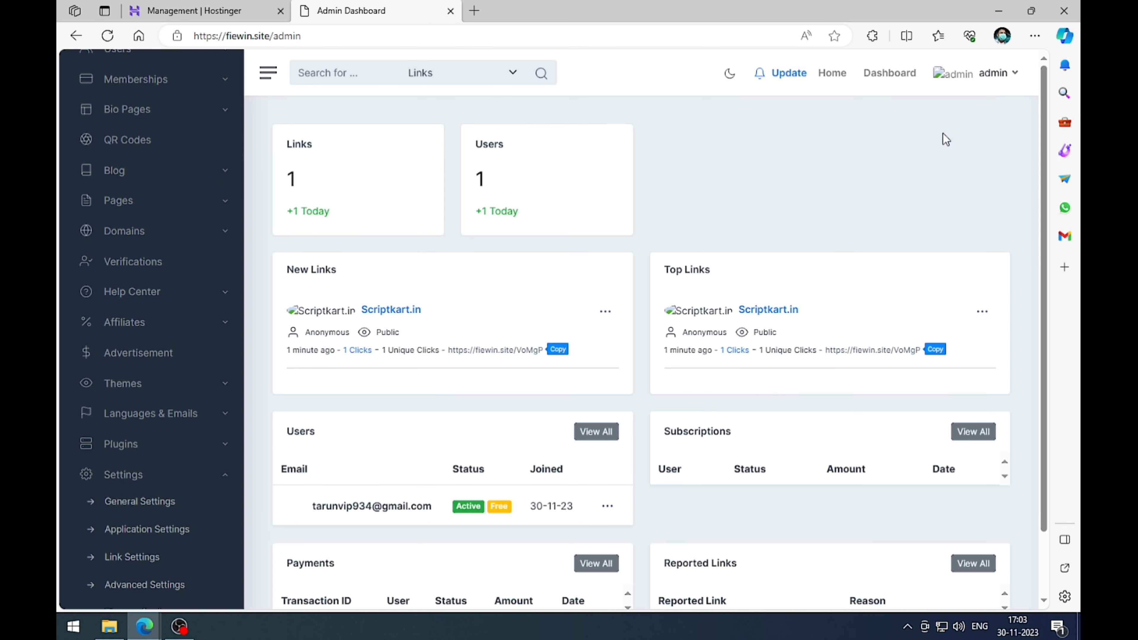
{"action": "left_click", "coordinate": [999, 75]}
{"action": "left_click", "coordinate": [982, 107]}
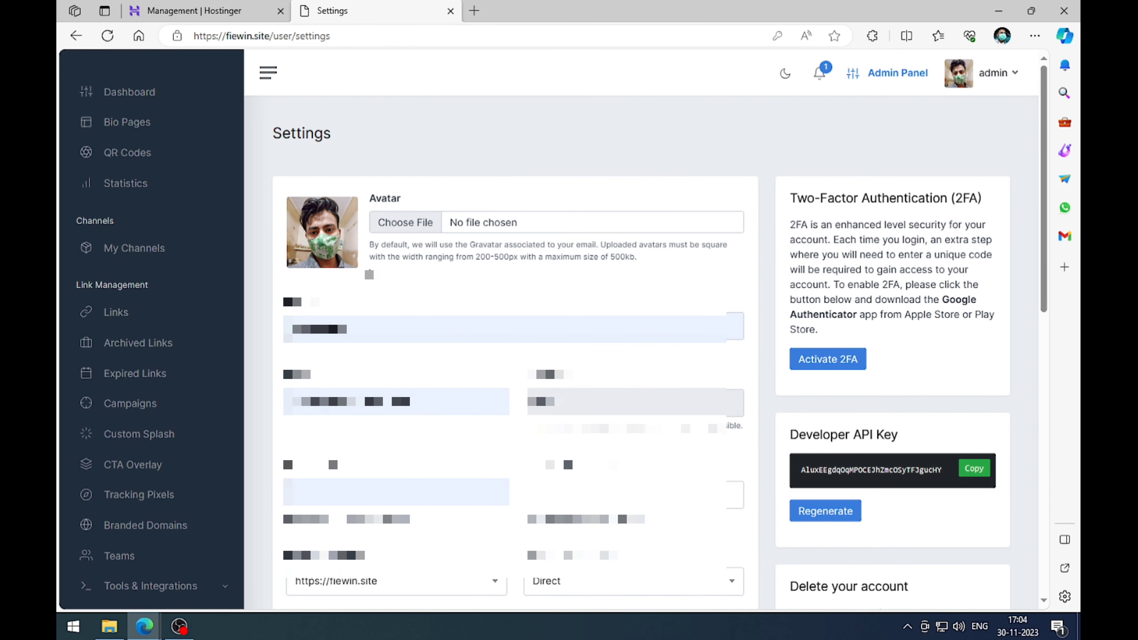
Scroll down the account settings and pick a different value in a preference dropdown
{"action": "scroll", "coordinate": [326, 262], "scroll_direction": "down", "scroll_amount": 2}
{"action": "scroll", "coordinate": [659, 329], "scroll_direction": "down", "scroll_amount": 2}
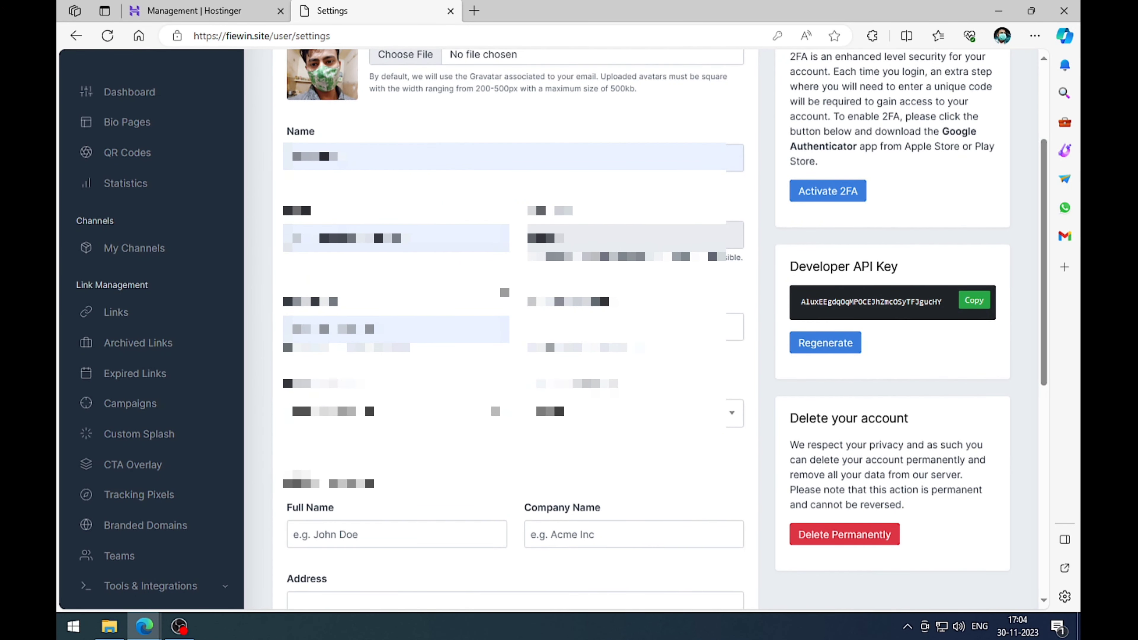
{"action": "scroll", "coordinate": [540, 230], "scroll_direction": "down", "scroll_amount": 2}
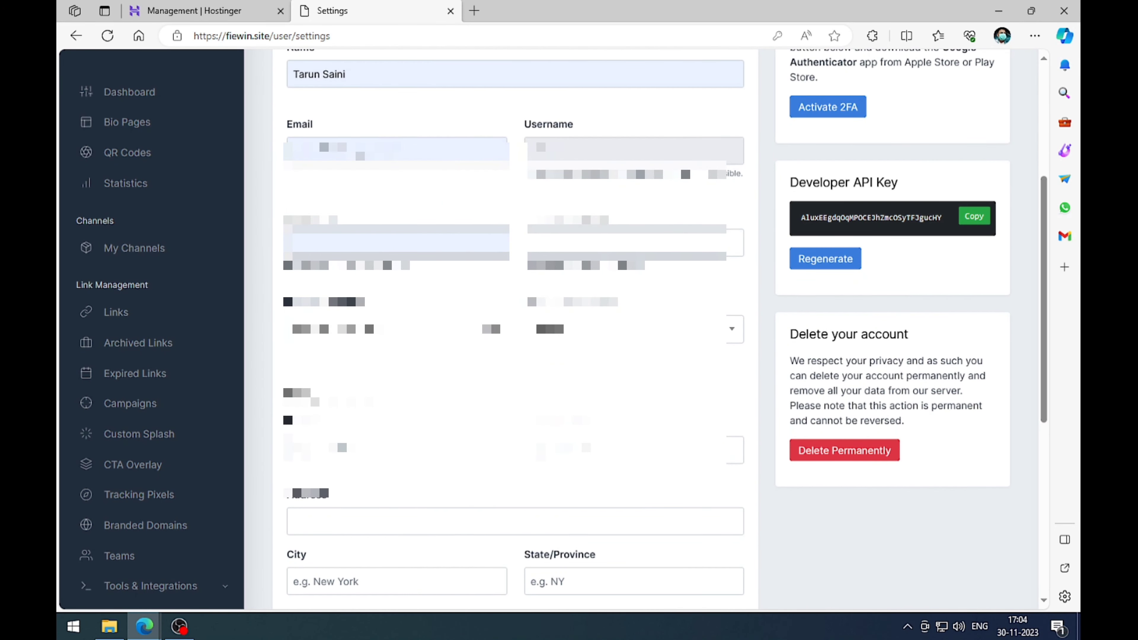
{"action": "left_click", "coordinate": [550, 332]}
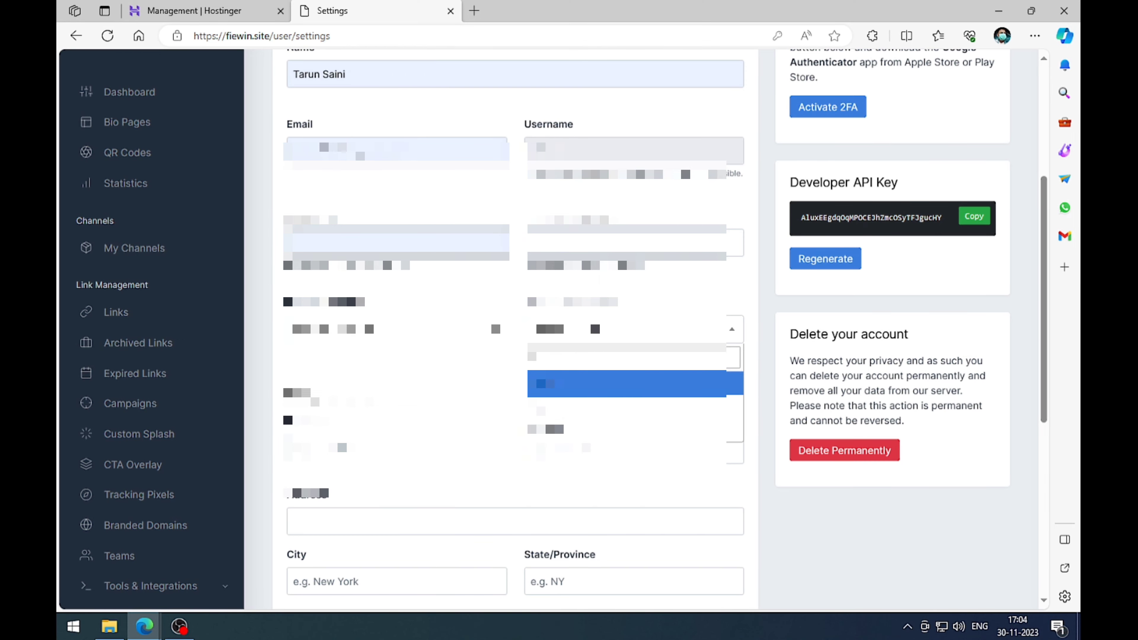
{"action": "key", "text": "Return"}
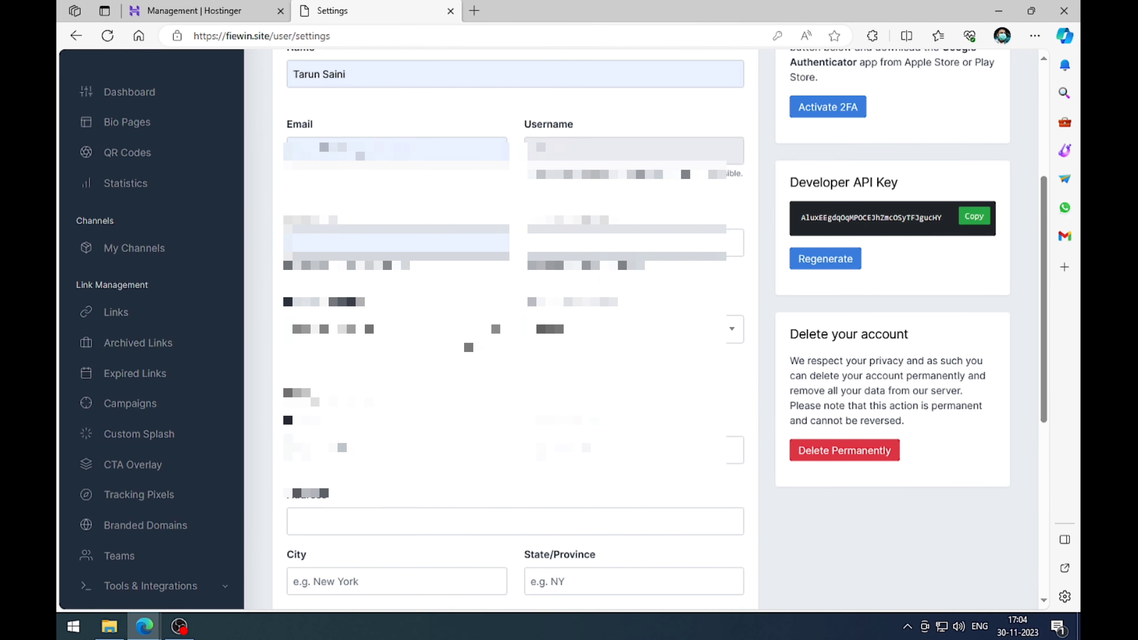
Scroll through the remaining settings down to the Tools & Integrations section
{"action": "scroll", "coordinate": [515, 327], "scroll_direction": "down", "scroll_amount": 3}
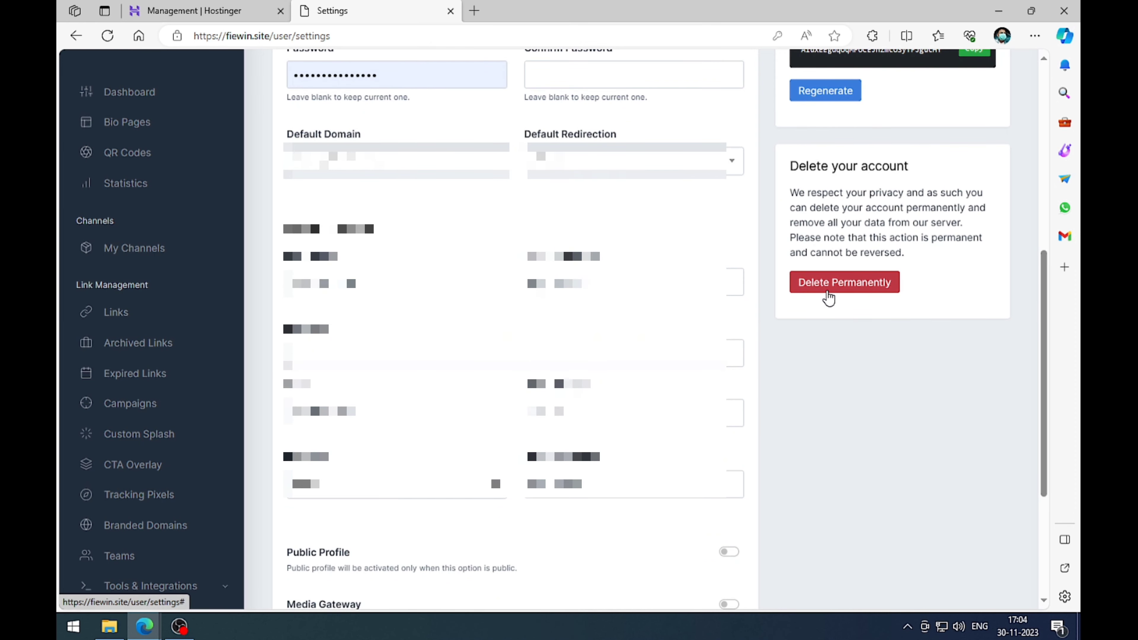
{"action": "scroll", "coordinate": [828, 297], "scroll_direction": "down", "scroll_amount": 3}
{"action": "scroll", "coordinate": [515, 328], "scroll_direction": "down", "scroll_amount": 2}
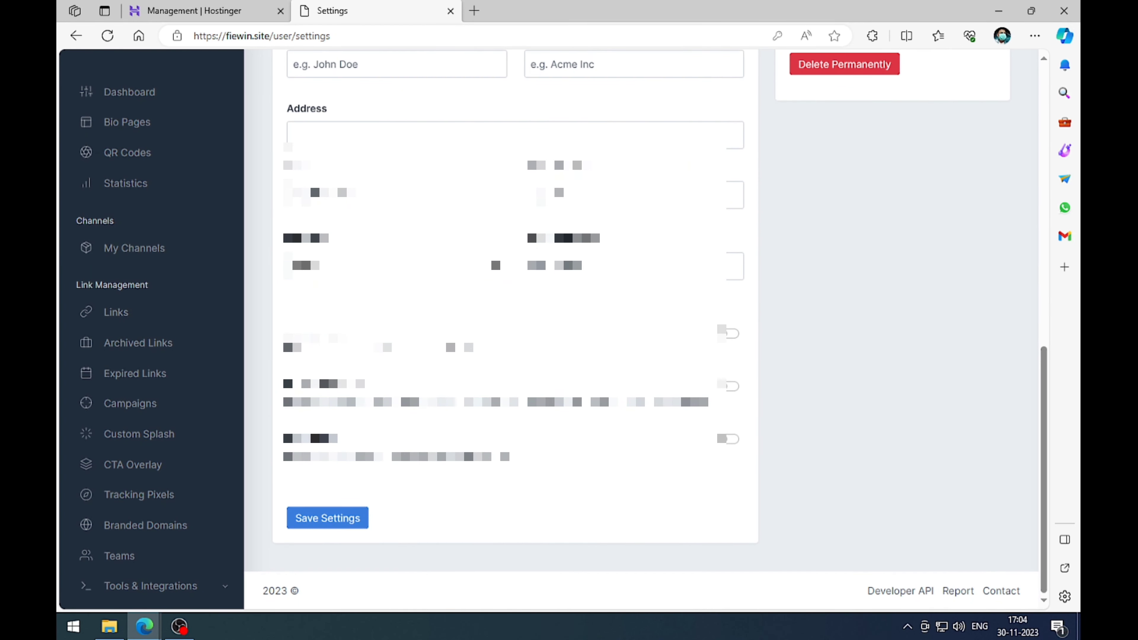
{"action": "scroll", "coordinate": [287, 475], "scroll_direction": "up", "scroll_amount": 10}
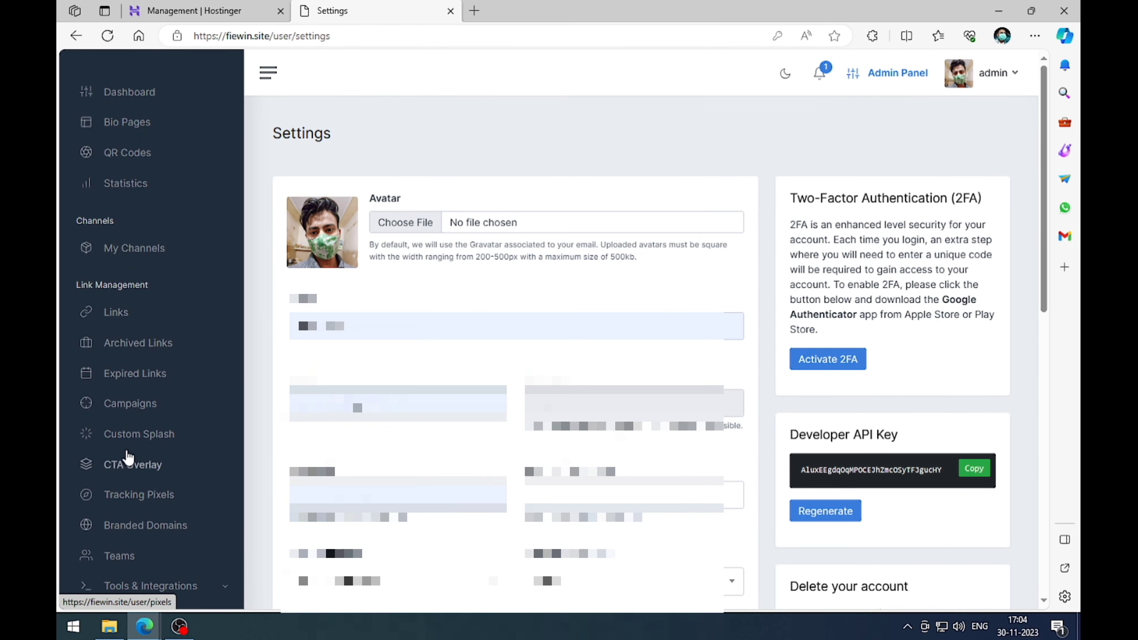
{"action": "scroll", "coordinate": [133, 415], "scroll_direction": "down", "scroll_amount": 5}
{"action": "scroll", "coordinate": [143, 426], "scroll_direction": "down", "scroll_amount": 3}
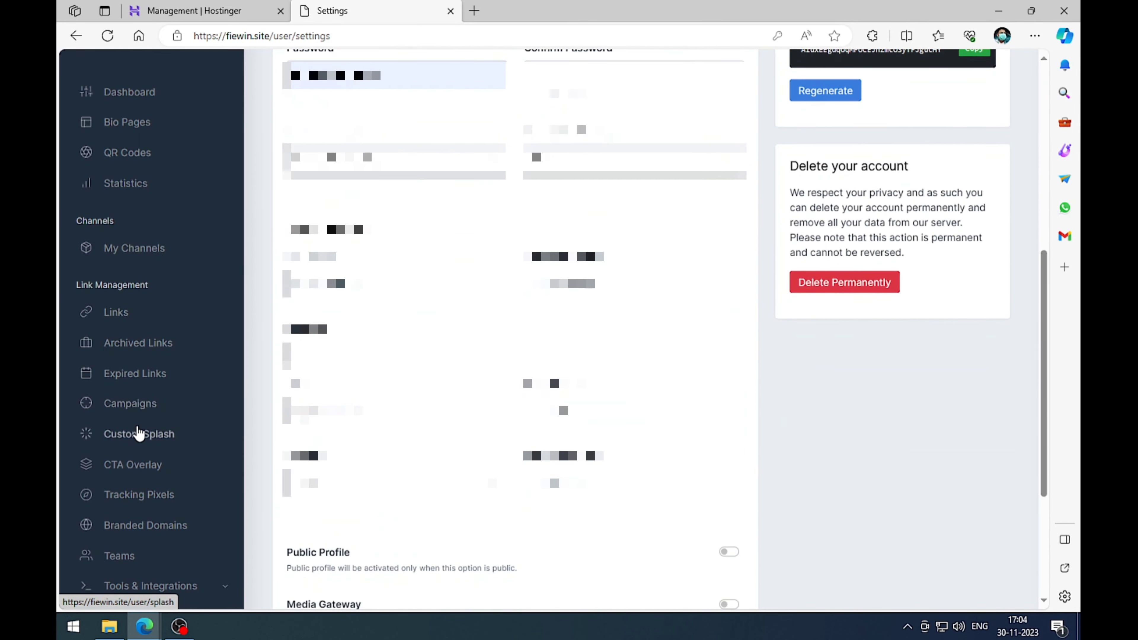
{"action": "scroll", "coordinate": [155, 515], "scroll_direction": "down", "scroll_amount": 2}
{"action": "scroll", "coordinate": [155, 533], "scroll_direction": "up", "scroll_amount": 10}
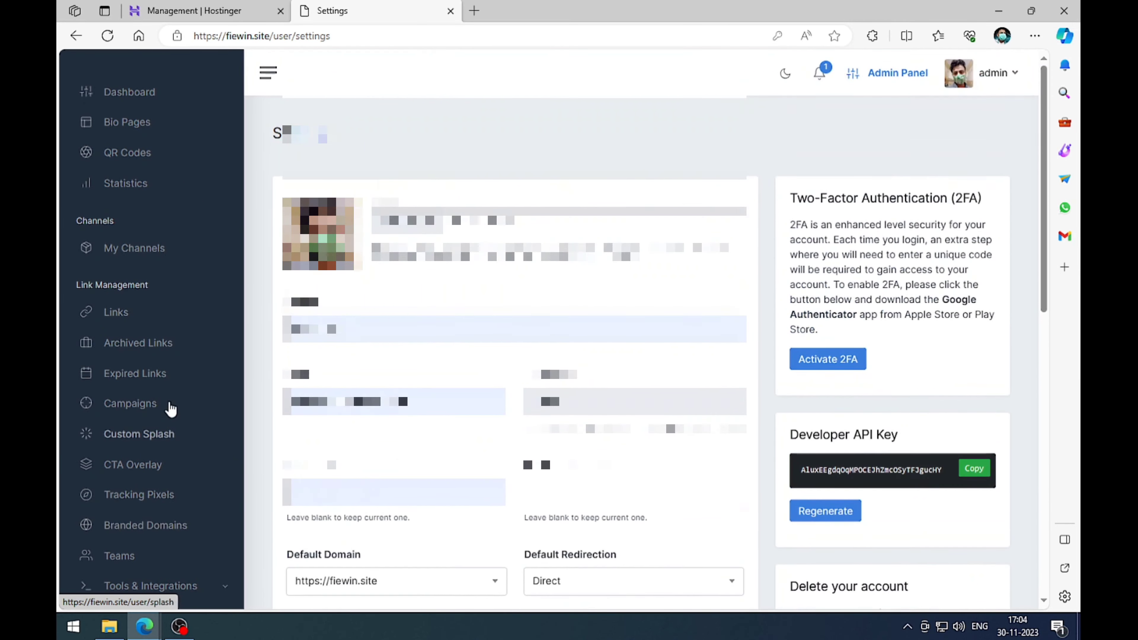
{"action": "scroll", "coordinate": [157, 538], "scroll_direction": "down", "scroll_amount": 5}
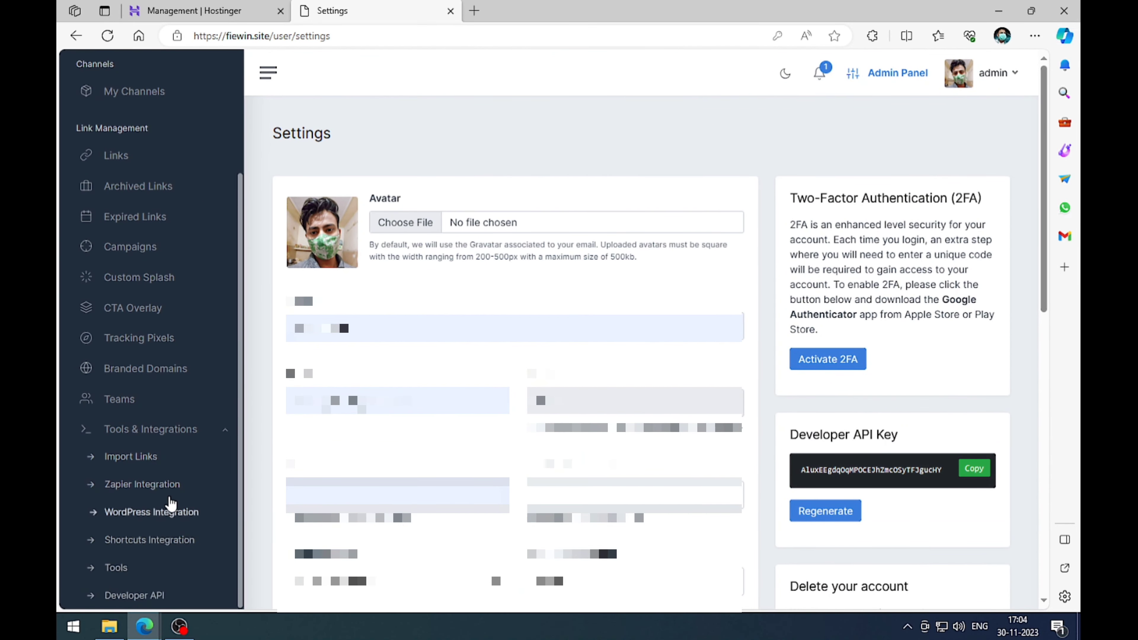